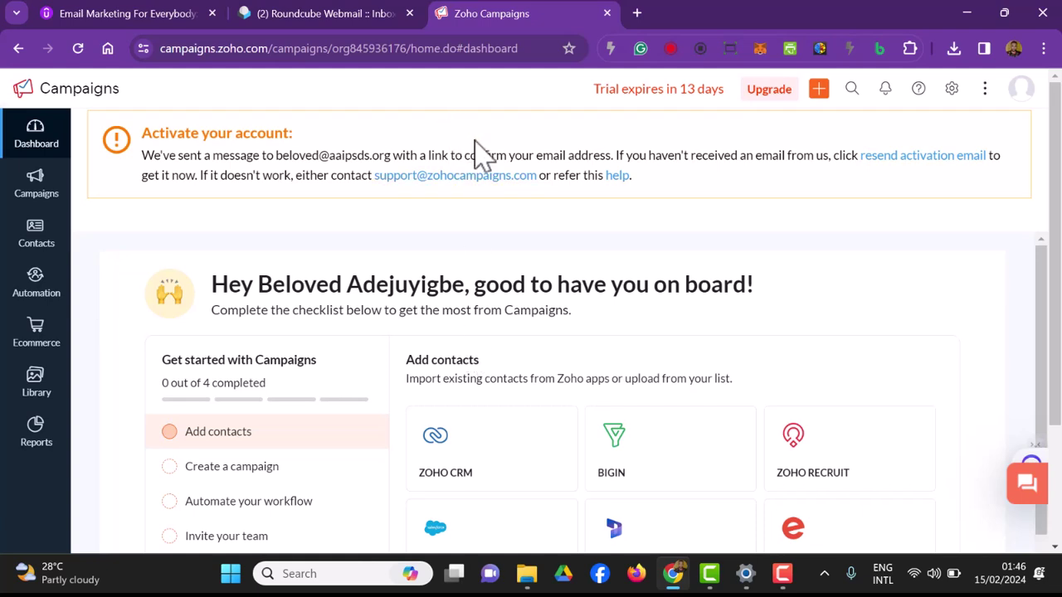
- Switch to Roundcube Webmail, open the "Confirm your Zoho account" email and follow its account confirmation link
left_click(340, 15)
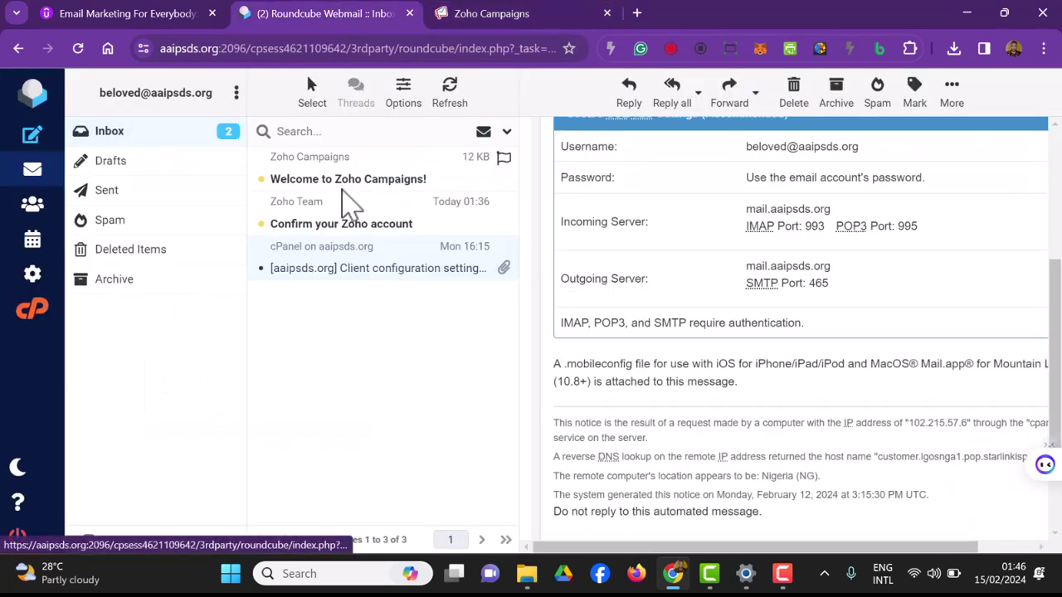
left_click(357, 235)
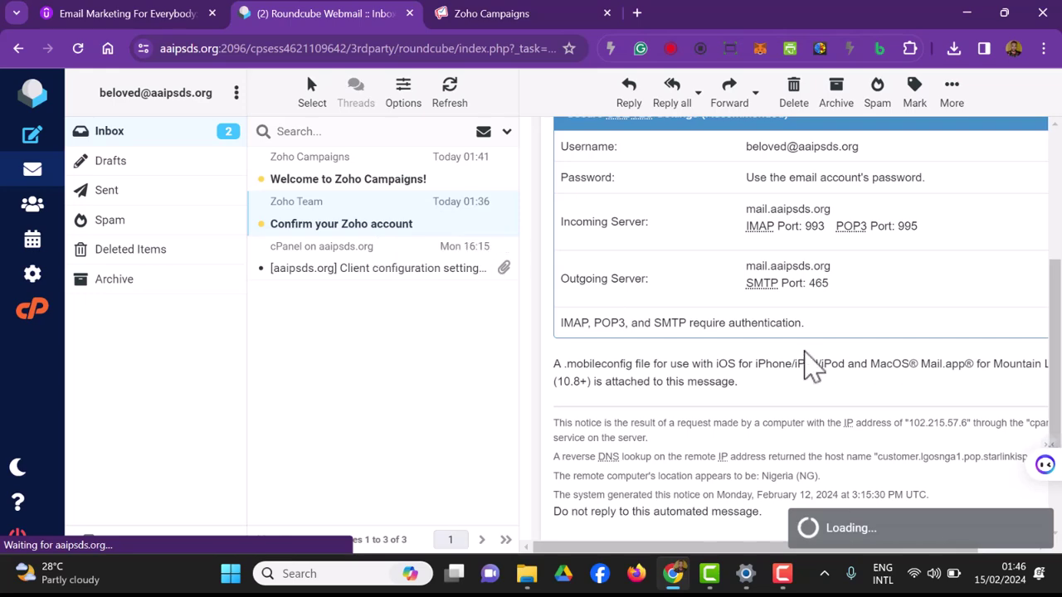
scroll(727, 367, "down", 2)
scroll(664, 328, "up", 5)
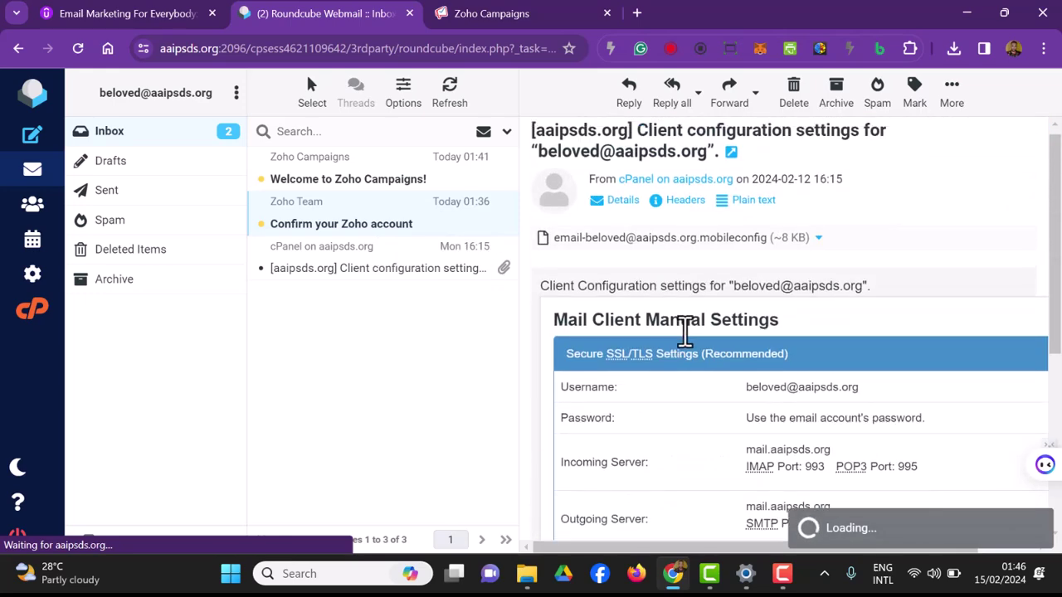
scroll(666, 332, "down", 2)
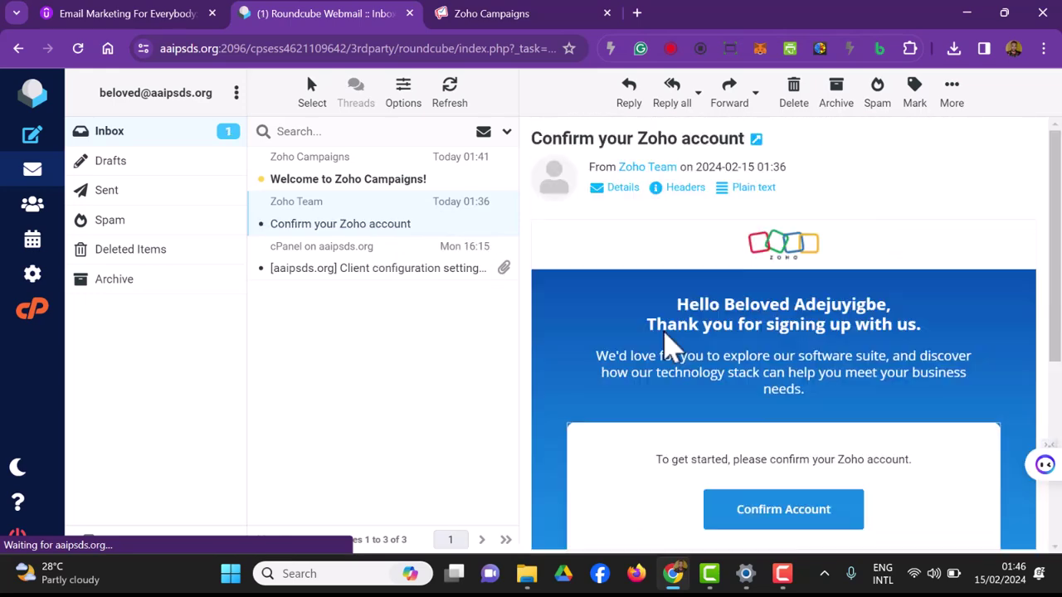
scroll(695, 315, "down", 4)
left_click(774, 358)
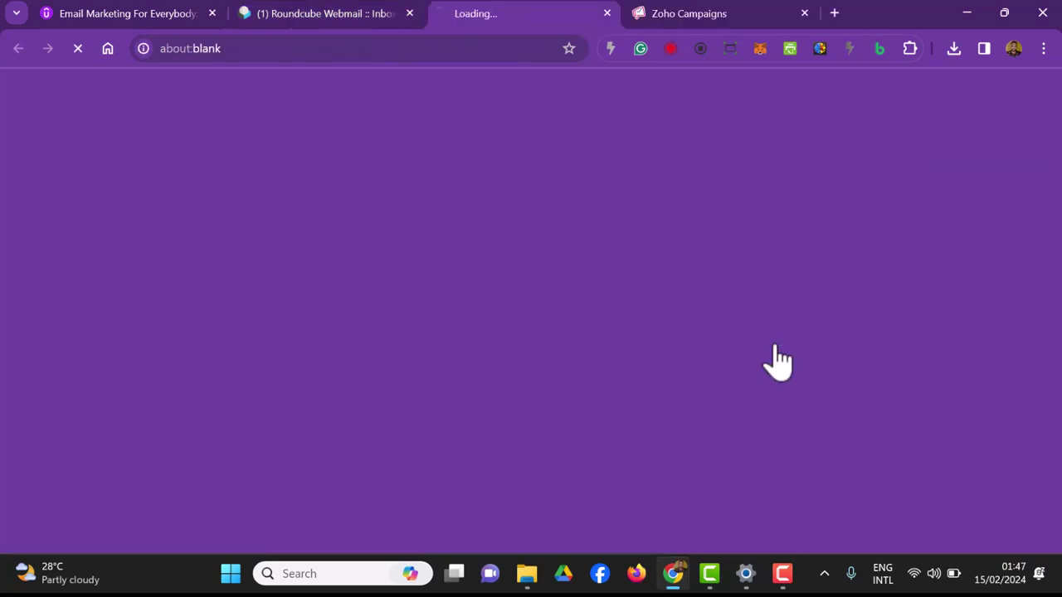
- Read the "Welcome to Zoho Campaigns!" email and try to verify the email address on the Account Confirmation page
left_click(337, 15)
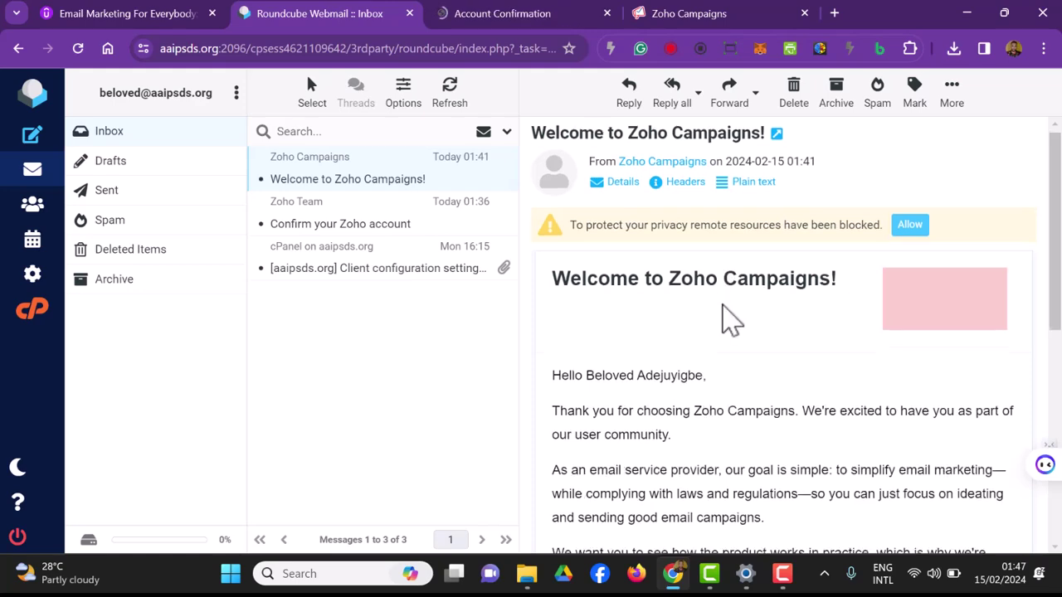
scroll(730, 357, "down", 2)
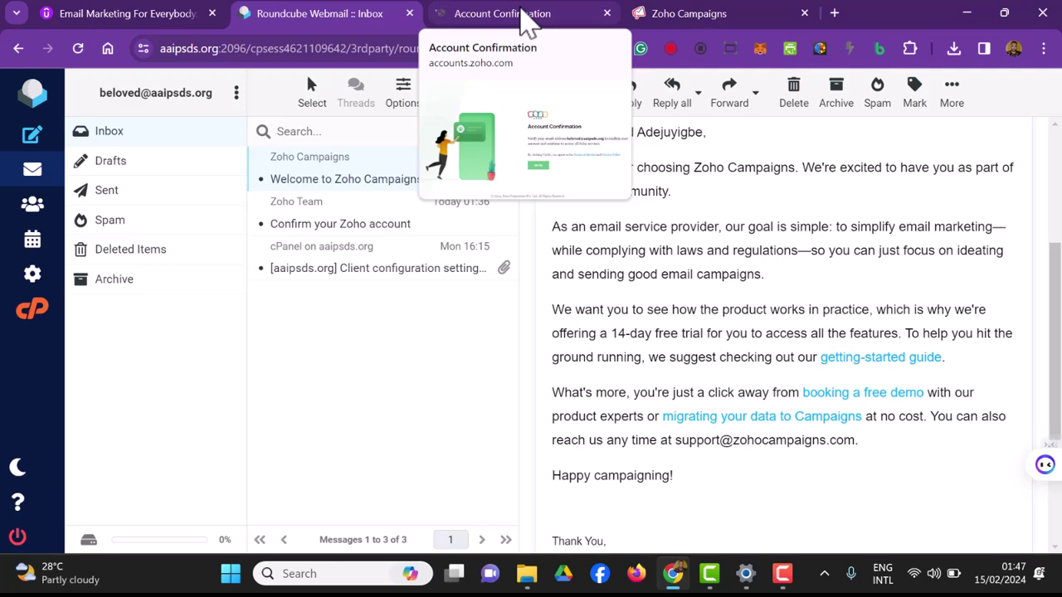
left_click(523, 15)
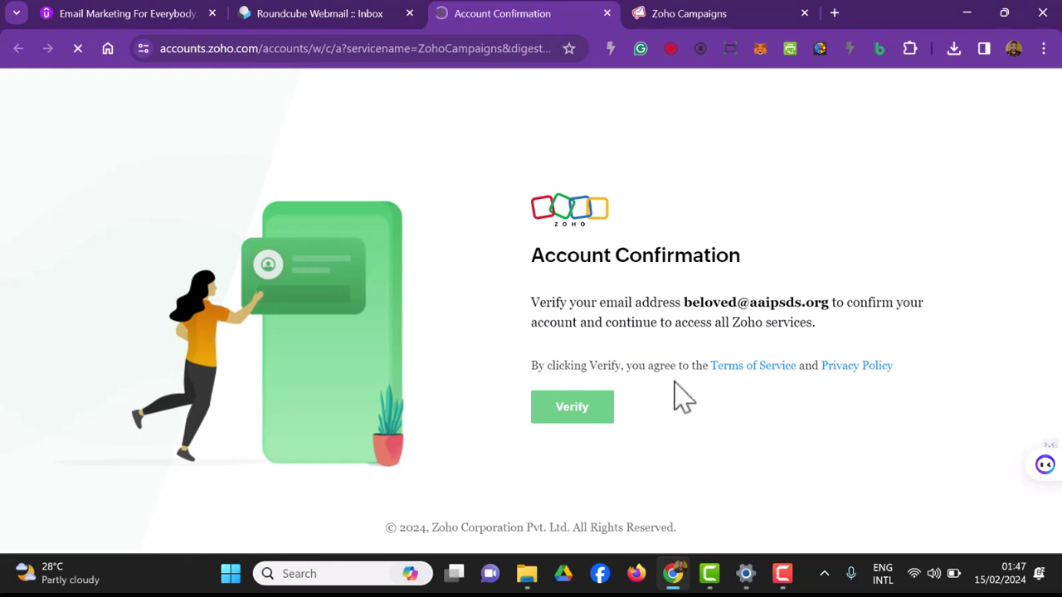
left_click(608, 412)
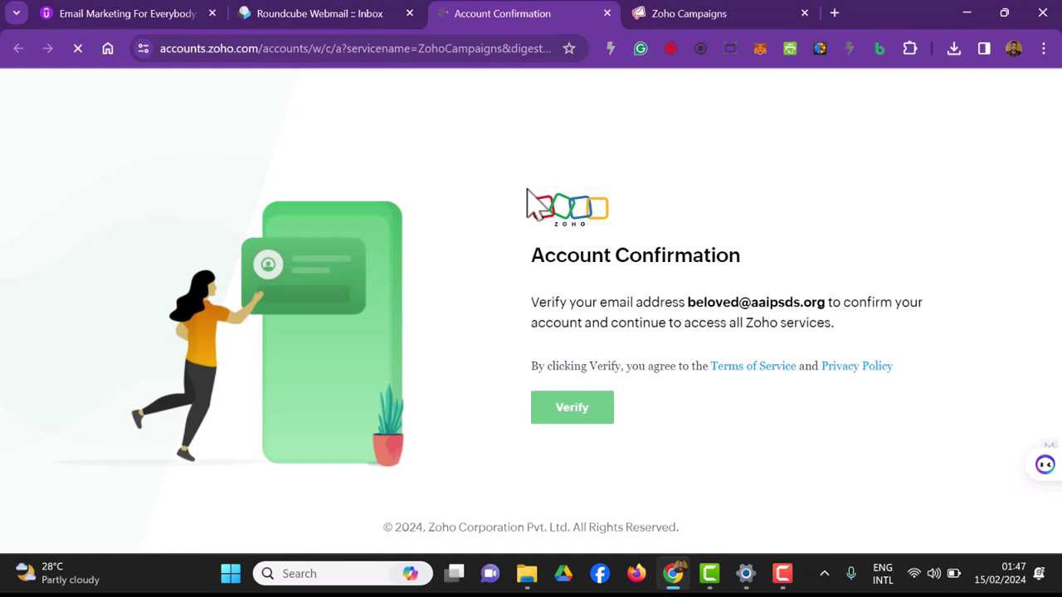
- Review the sources for adding contacts on the Zoho Campaigns dashboard, down to the Import contacts option
left_click(691, 20)
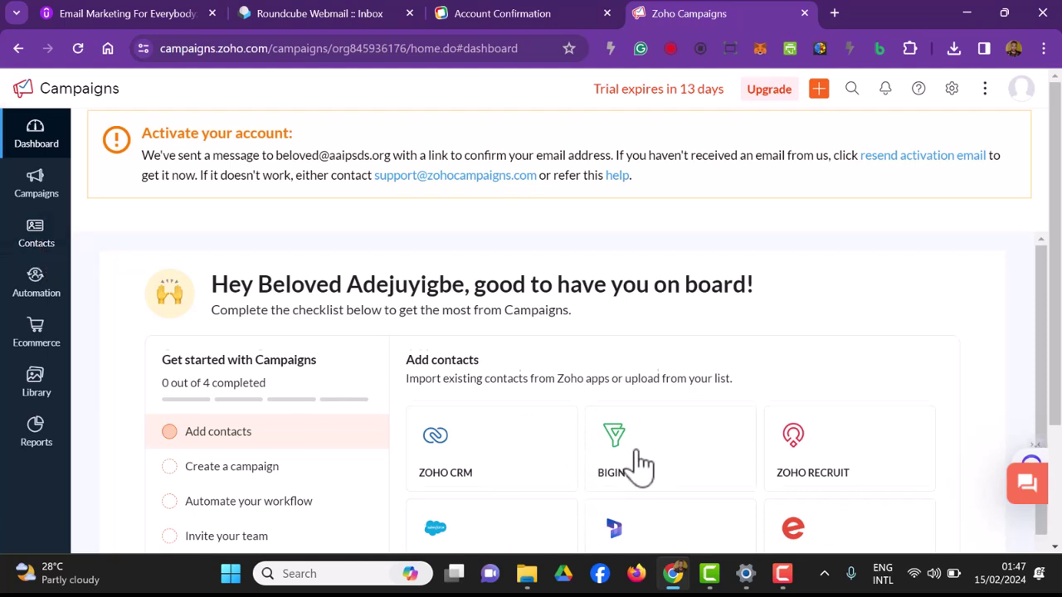
scroll(630, 465, "down", 1)
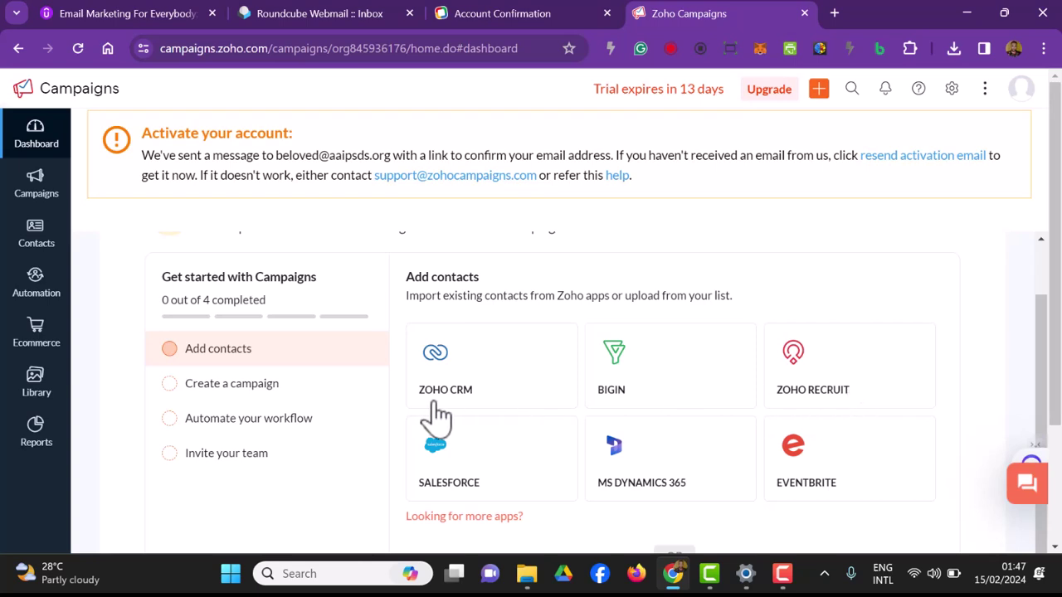
scroll(547, 452, "down", 2)
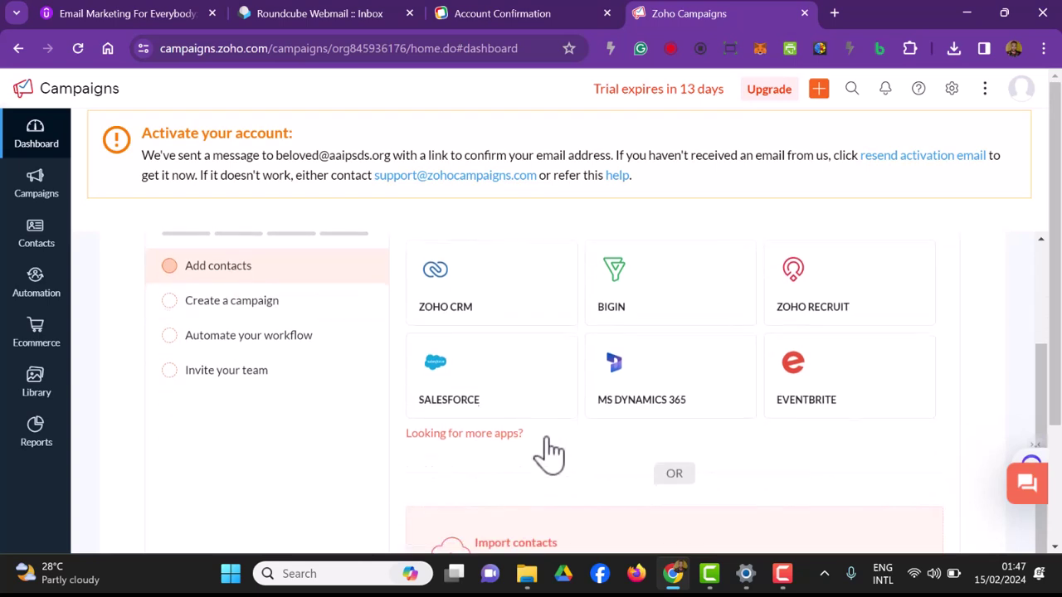
scroll(545, 372, "up", 1)
scroll(581, 407, "down", 1)
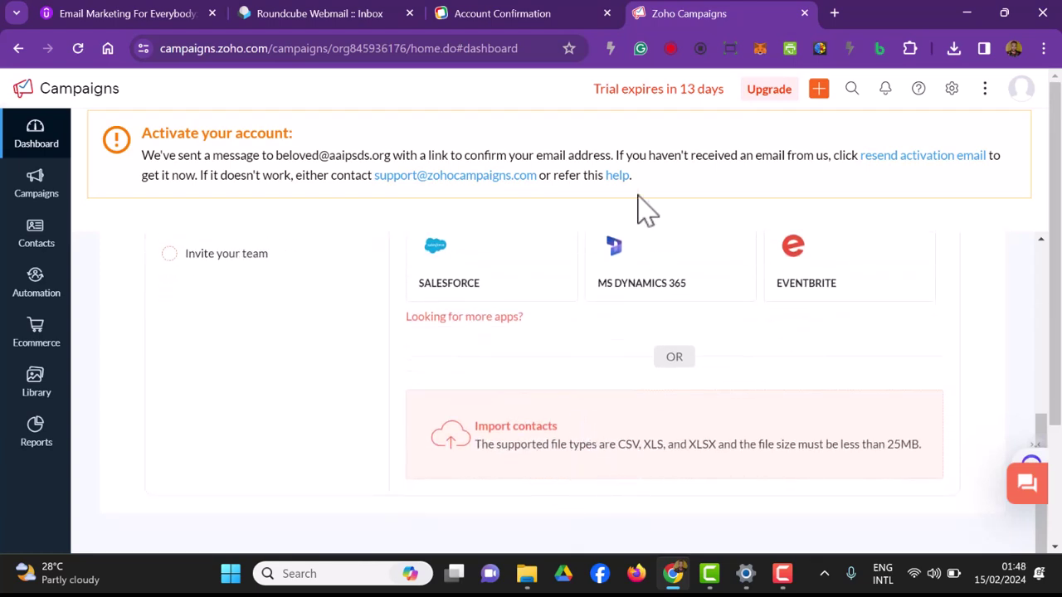
- Verify the account's email address on the Zoho Account Confirmation page and return to Zoho Campaigns
left_click(526, 18)
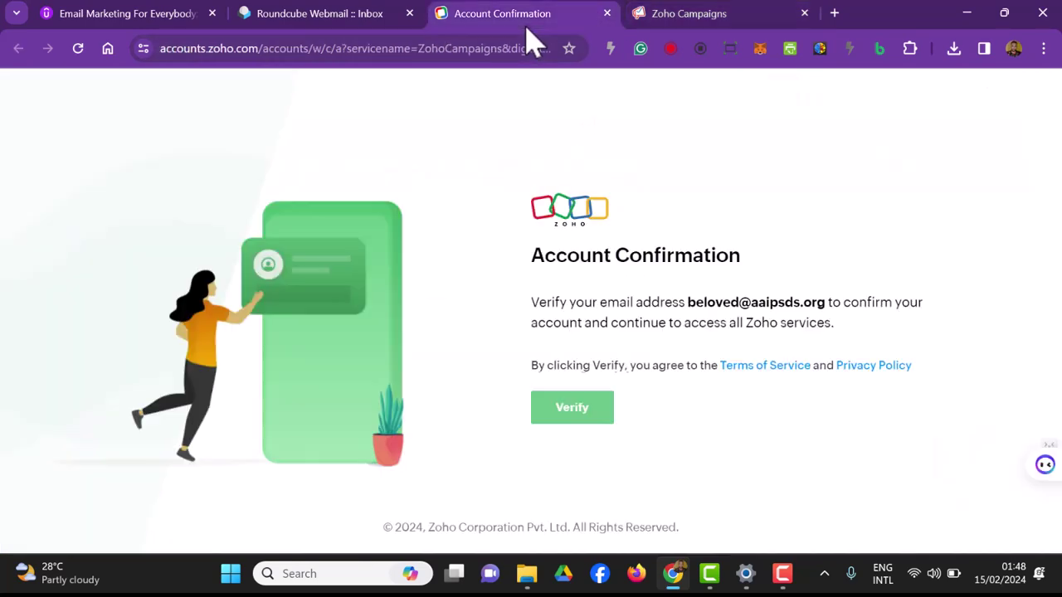
left_click(578, 411)
left_click(672, 17)
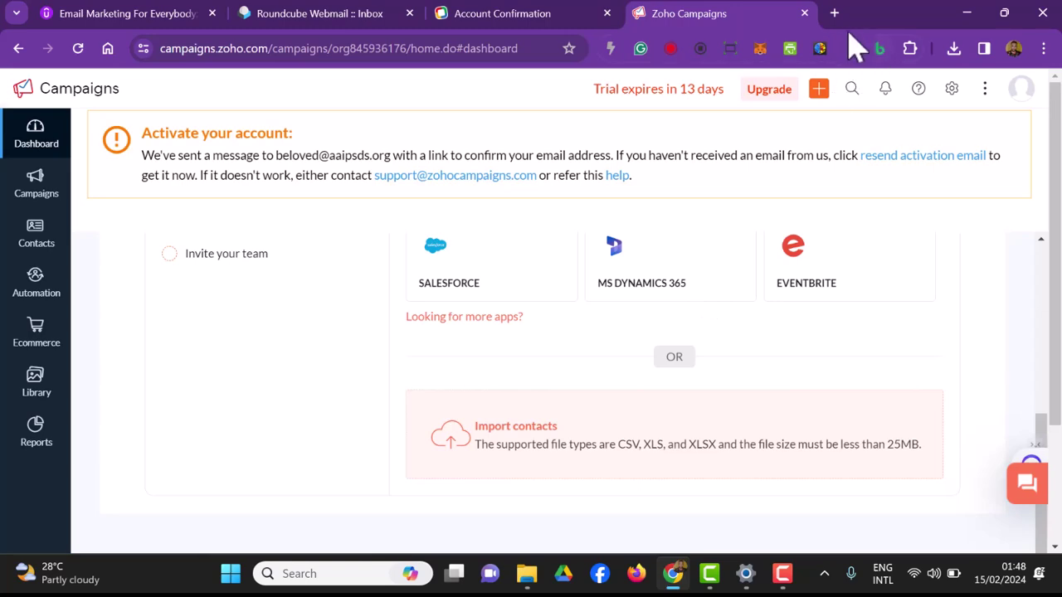
- Search for "google forms" in a new browser tab and open the Google Forms: Online Form Creator page
left_click(834, 13)
type("go")
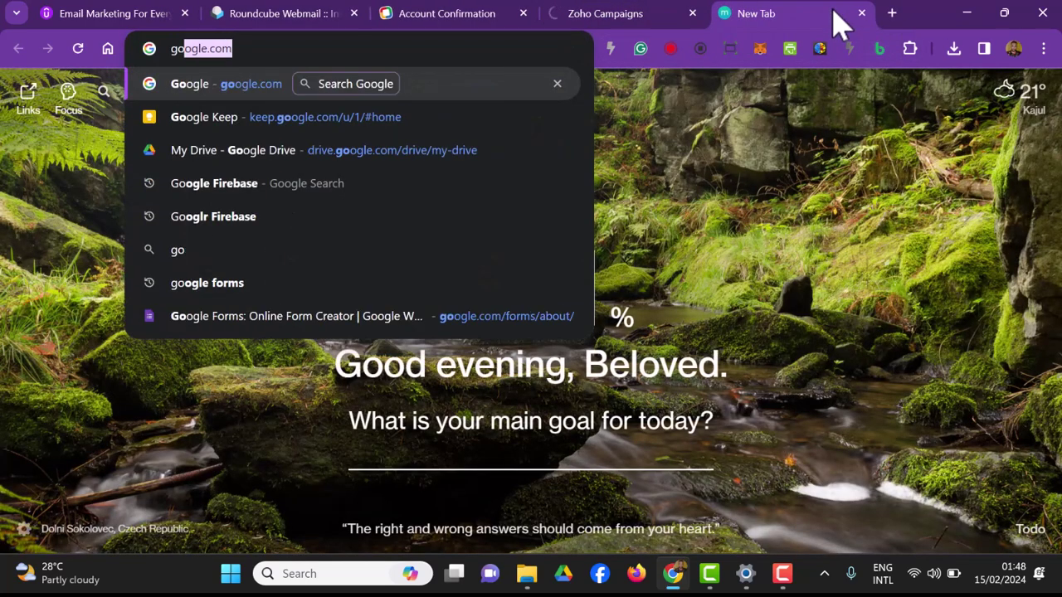
left_click(407, 284)
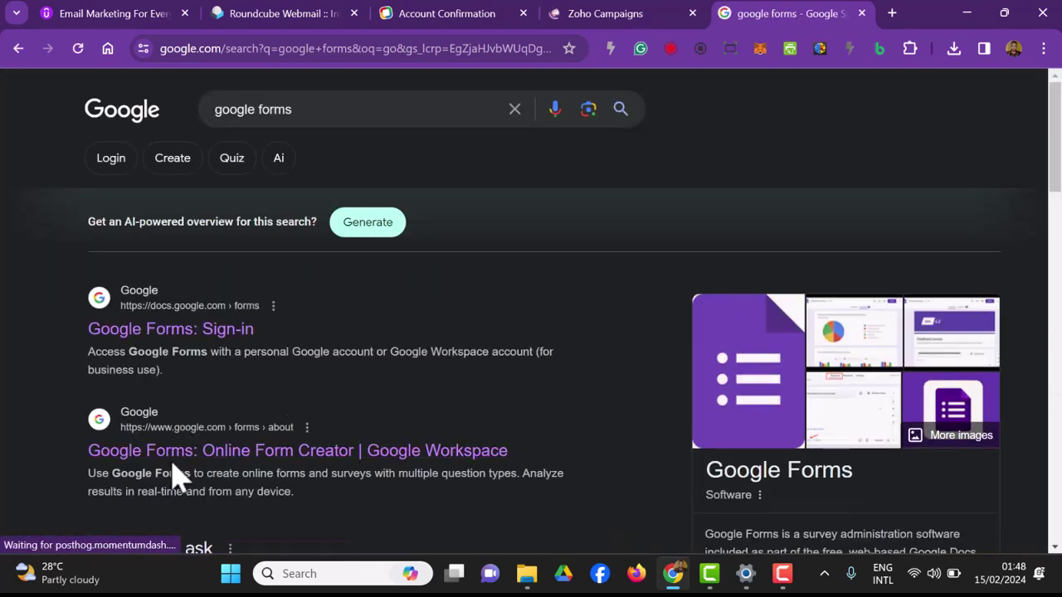
left_click(174, 456)
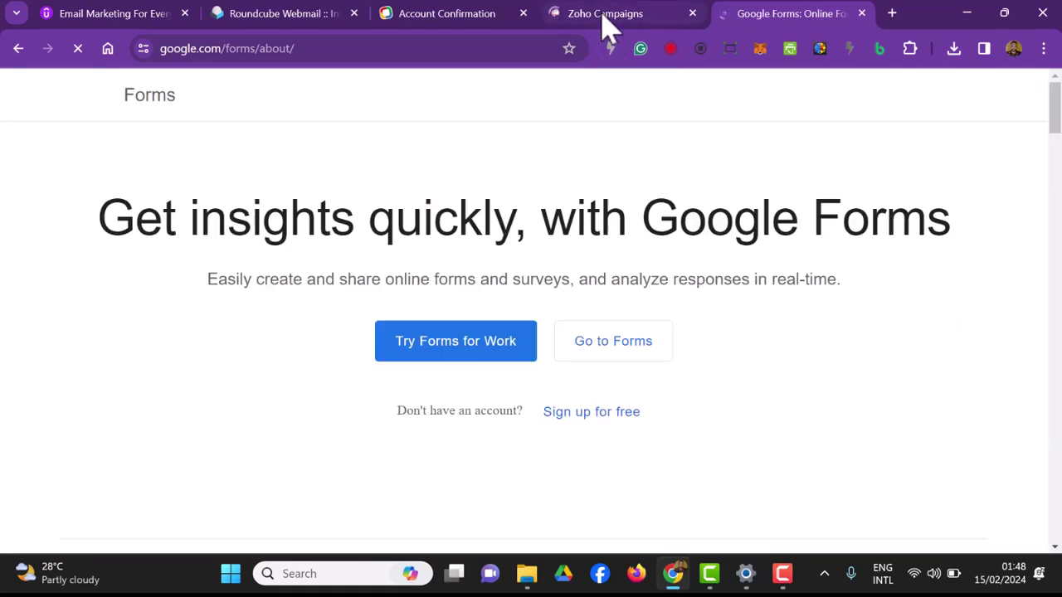
- Check the Zoho Campaigns dashboard and the account verification status, and close the Account Confirmation page
left_click(605, 15)
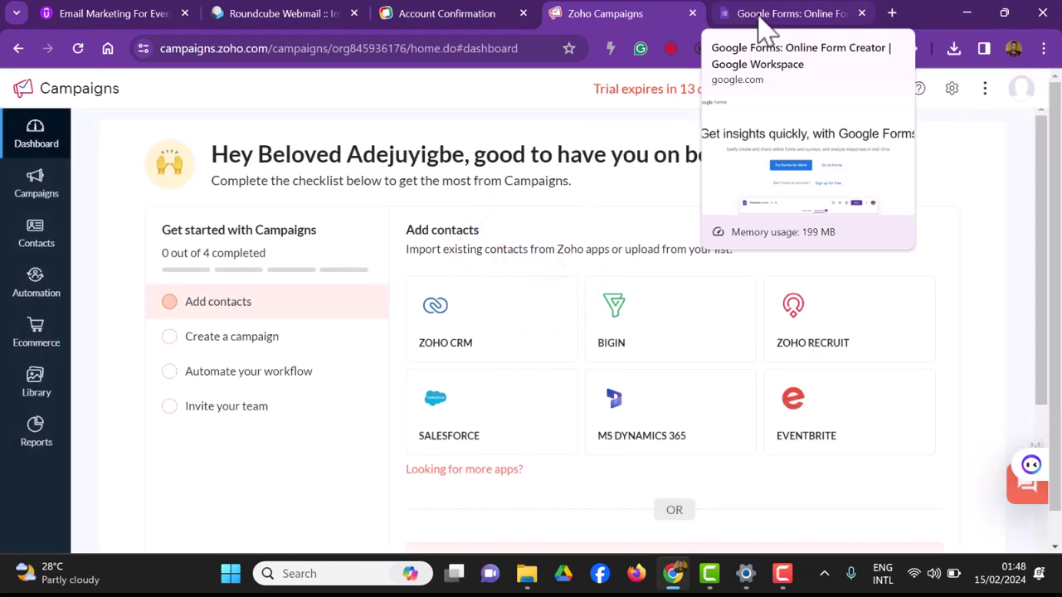
left_click(481, 15)
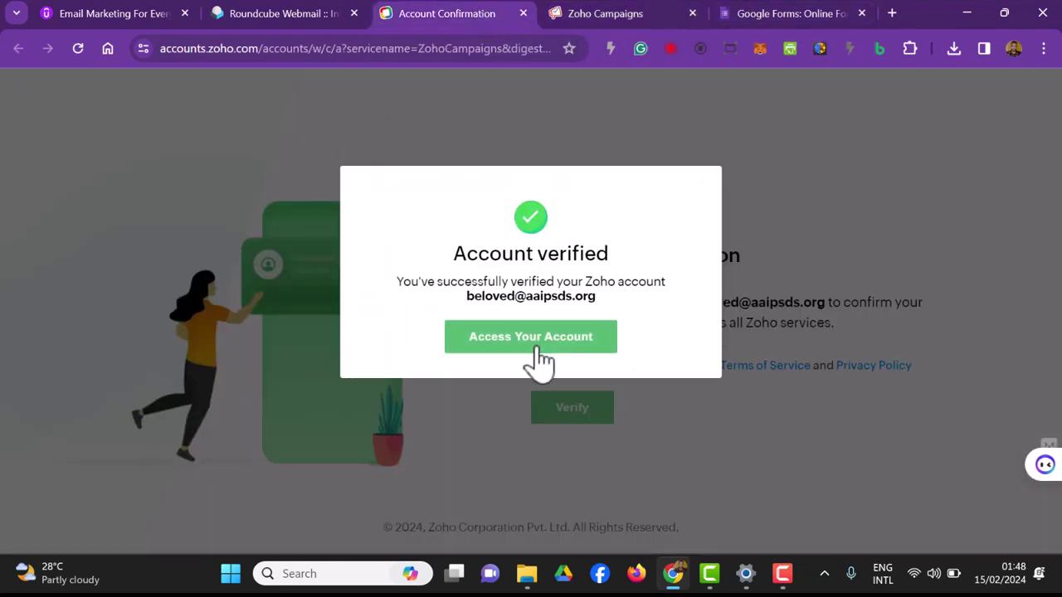
left_click(524, 13)
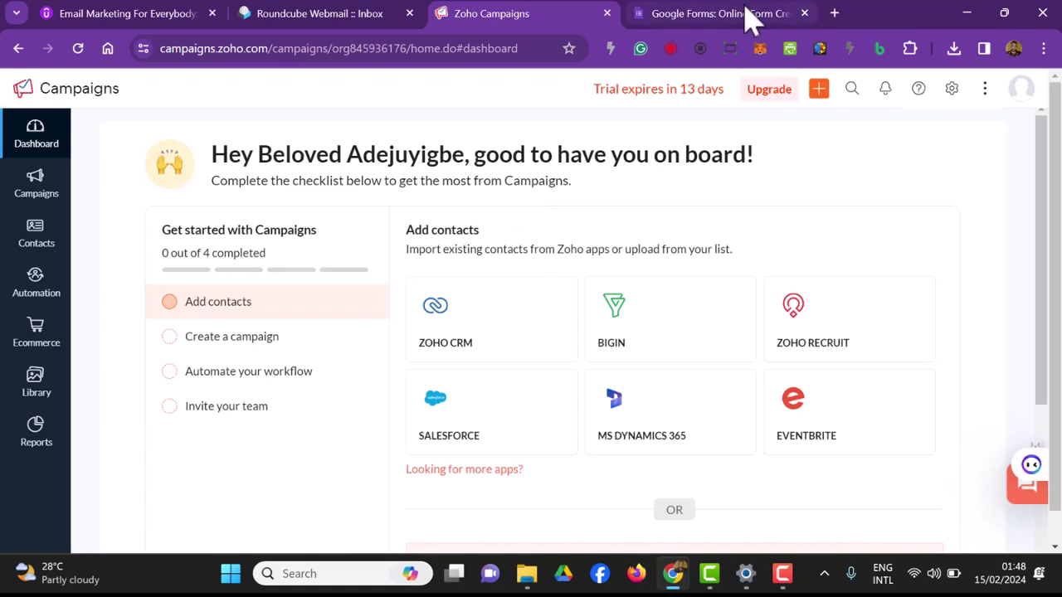
- Go to Google Forms from its product page and open the recent form "Udemy Giveaway"
left_click(750, 18)
scroll(605, 313, "down", 10)
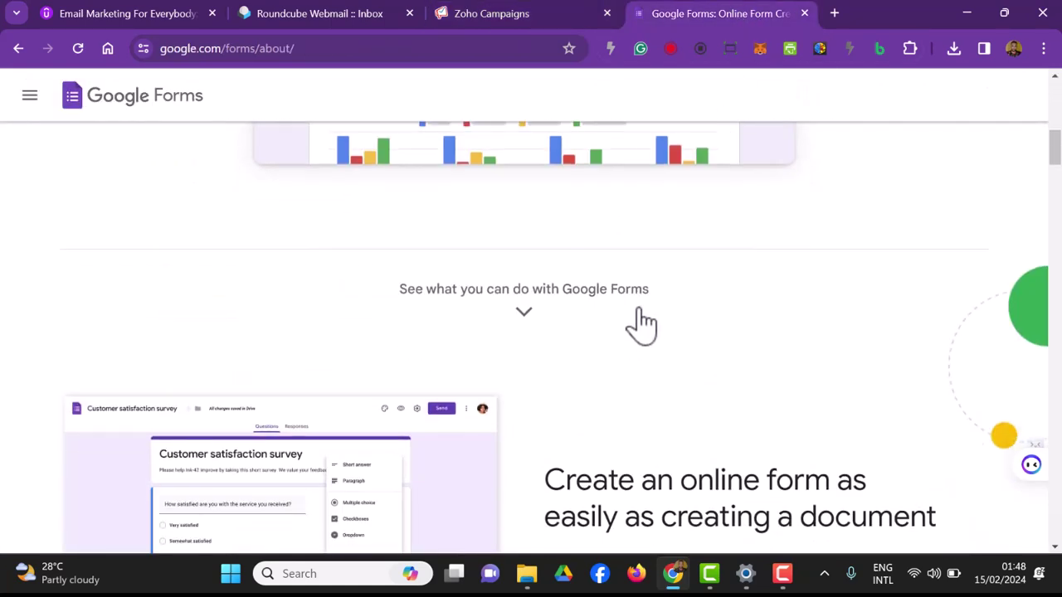
scroll(643, 319, "up", 10)
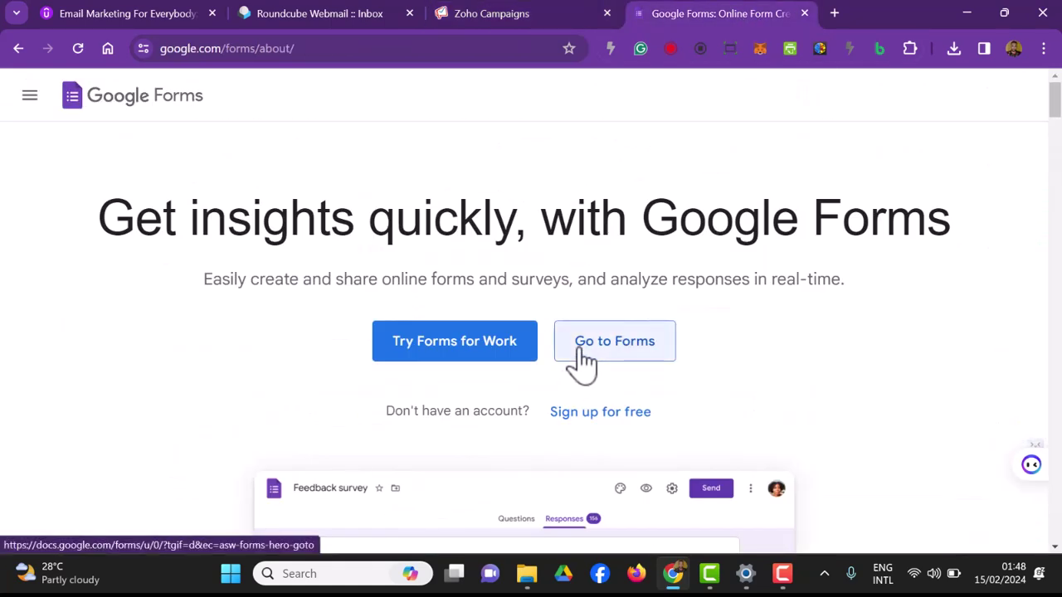
left_click(585, 358)
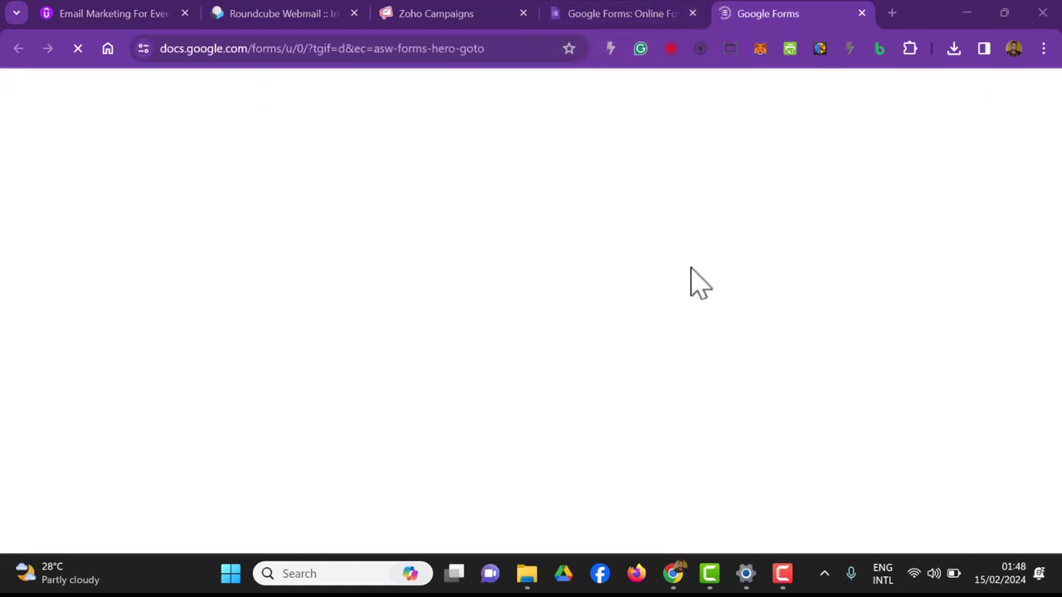
scroll(291, 336, "down", 2)
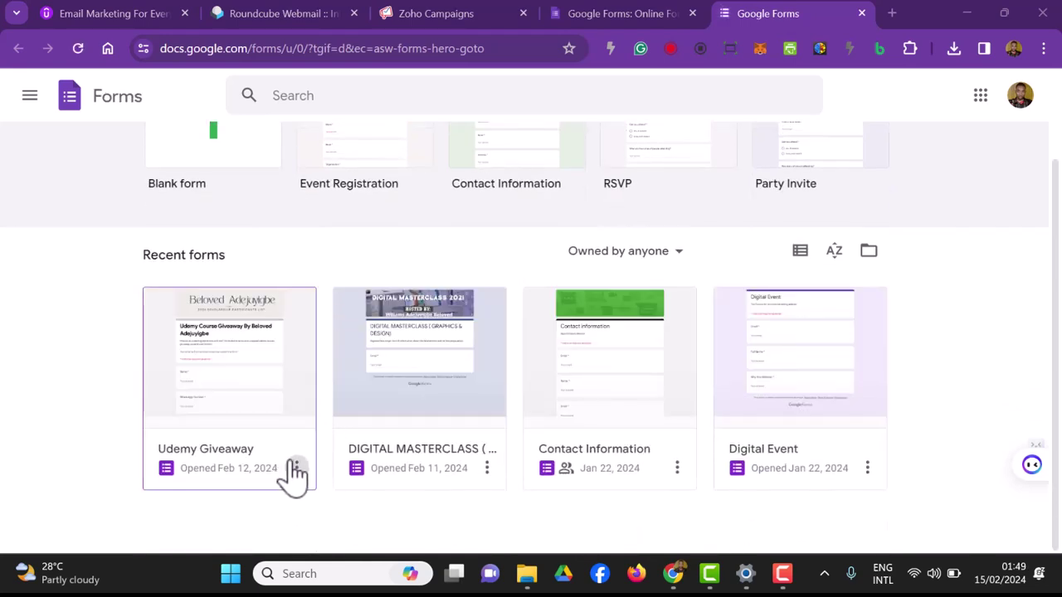
left_click(272, 456)
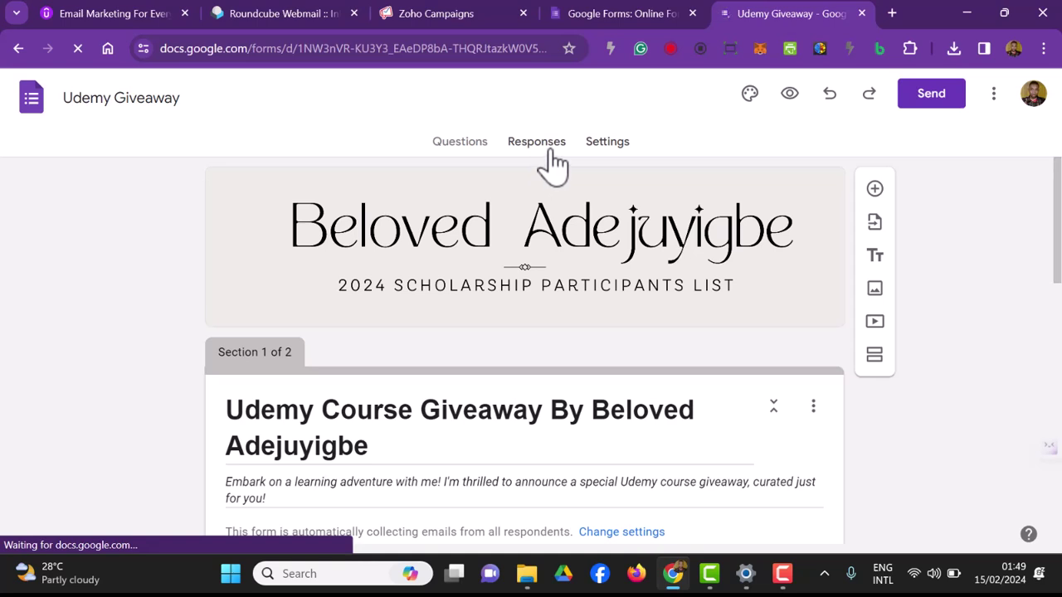
- Download the Udemy Giveaway form's responses as a CSV file
left_click(544, 152)
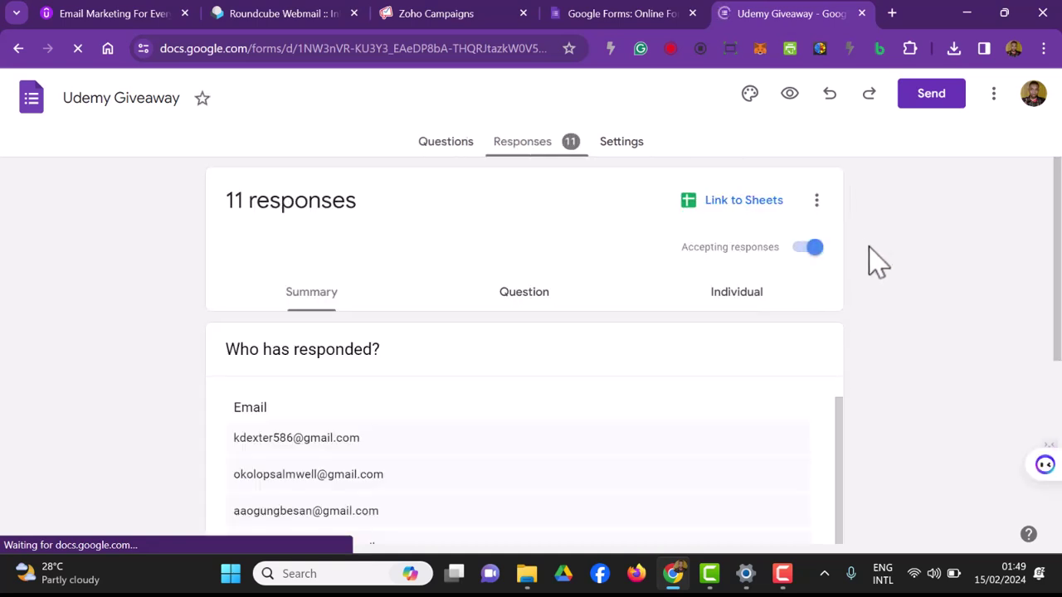
left_click(818, 203)
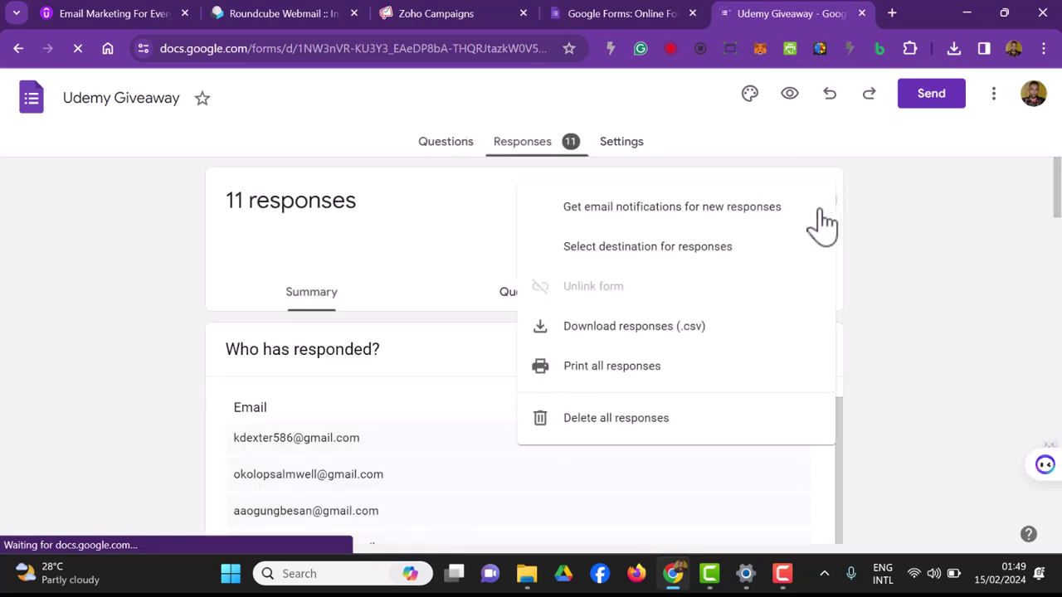
left_click(640, 332)
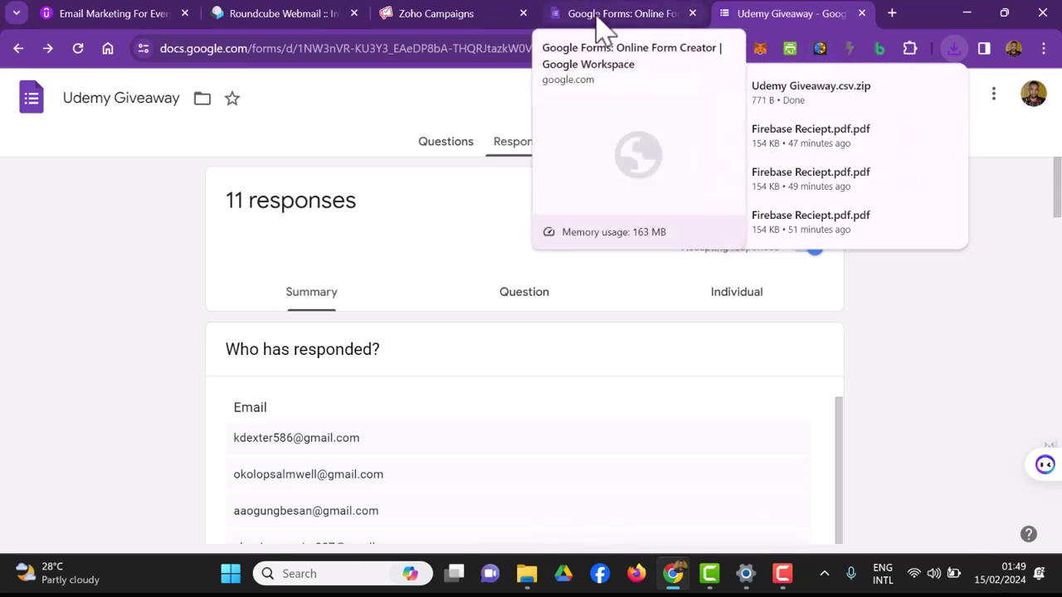
- Switch to File Explorer and extract the downloaded Udemy Giveaway.csv archive in the Downloads folder
left_click(448, 24)
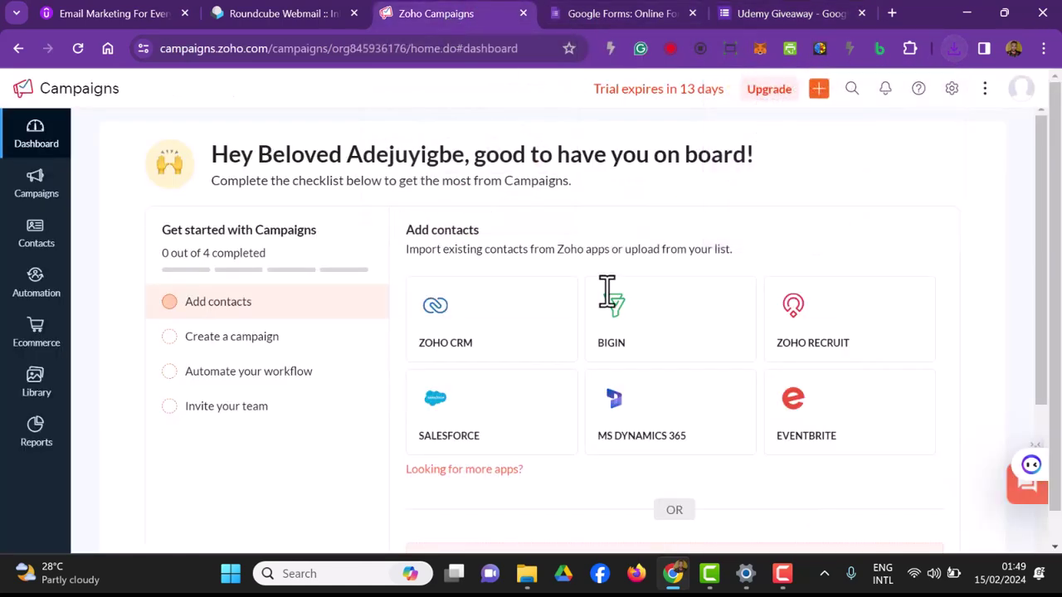
left_click(528, 576)
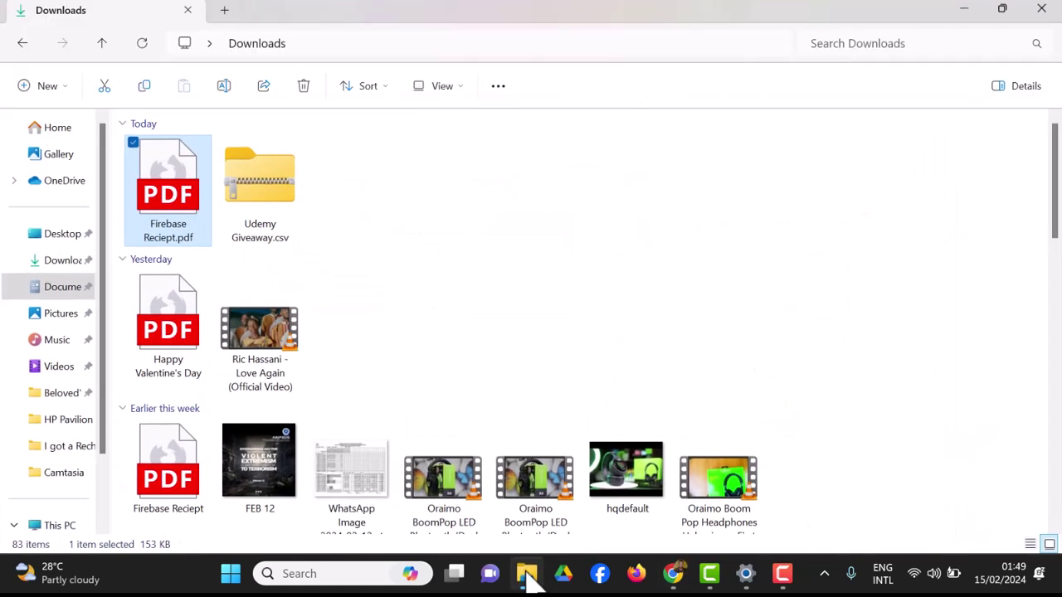
left_click(259, 196)
right_click(259, 195)
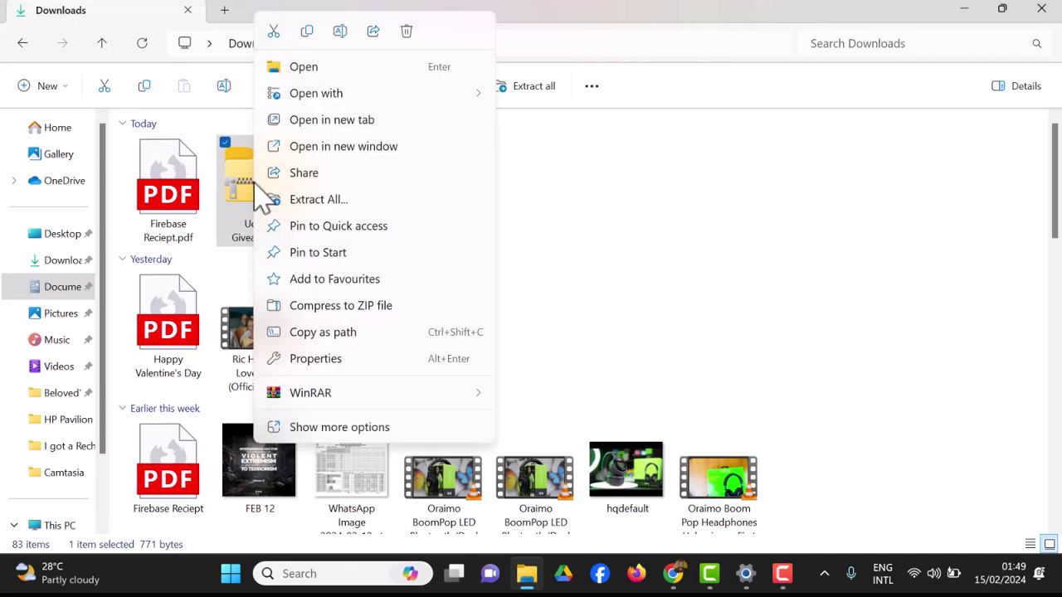
left_click(360, 202)
left_click(673, 456)
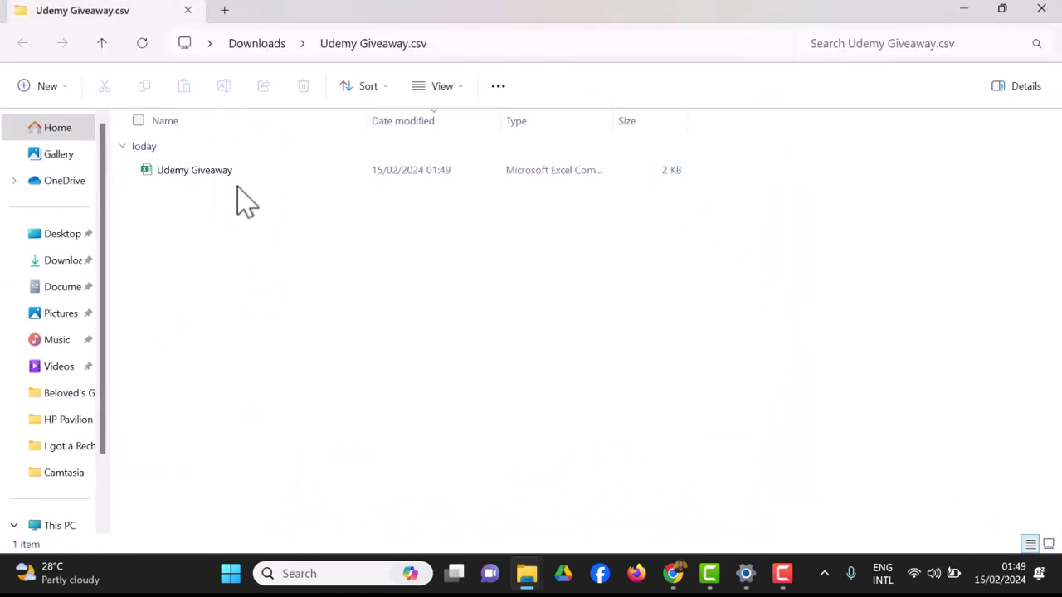
- Switch to the Zoho Campaigns dashboard in the browser and start importing contacts from a file
left_click(679, 579)
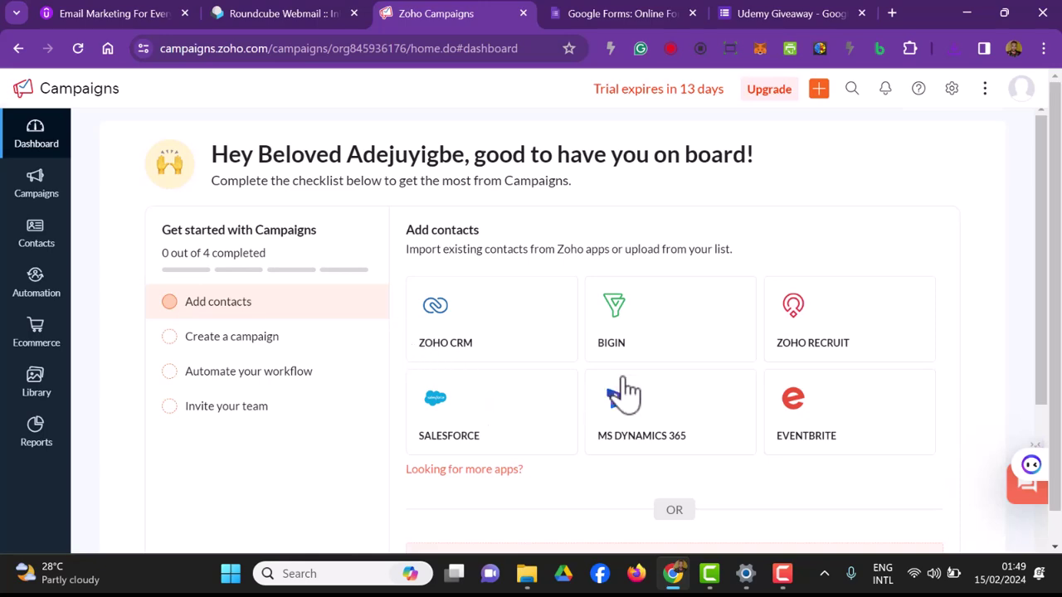
scroll(612, 387, "down", 2)
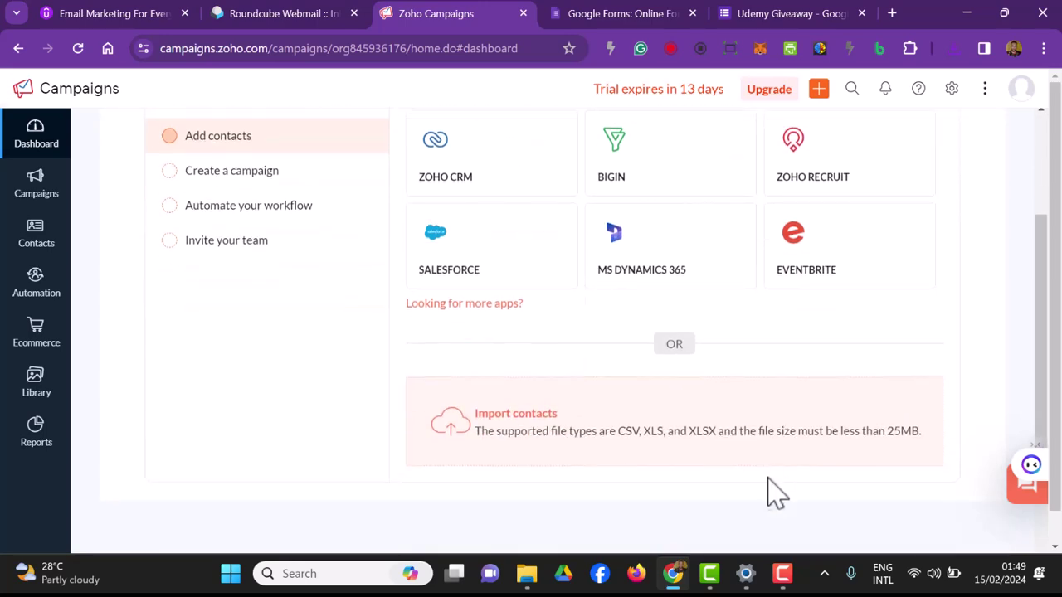
left_click(625, 448)
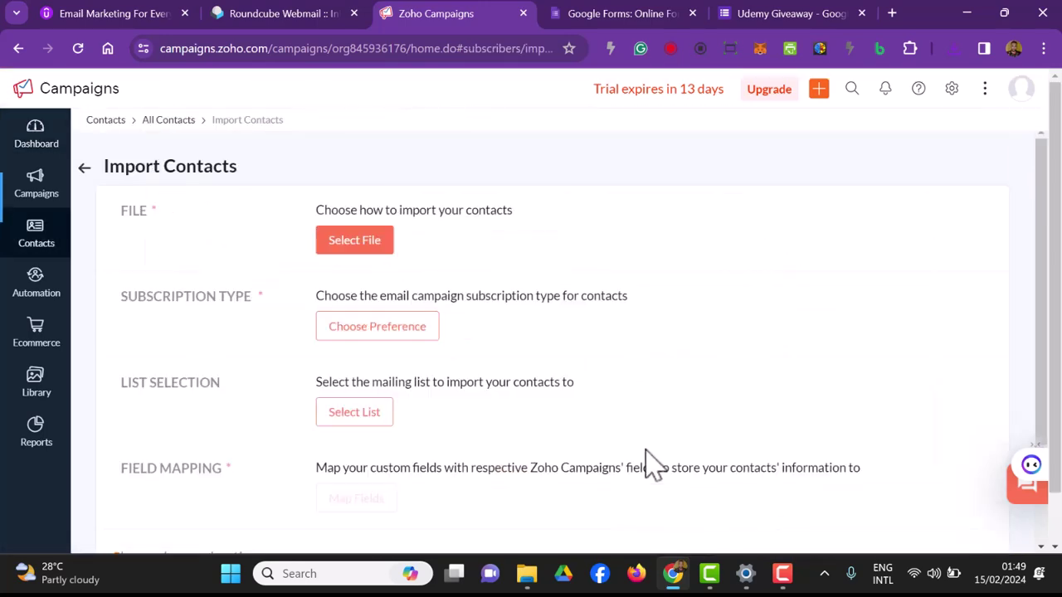
- Upload the Udemy Giveaway CSV file from the Udemy Giveaway.csv folder in Downloads as the contact import file
left_click(372, 247)
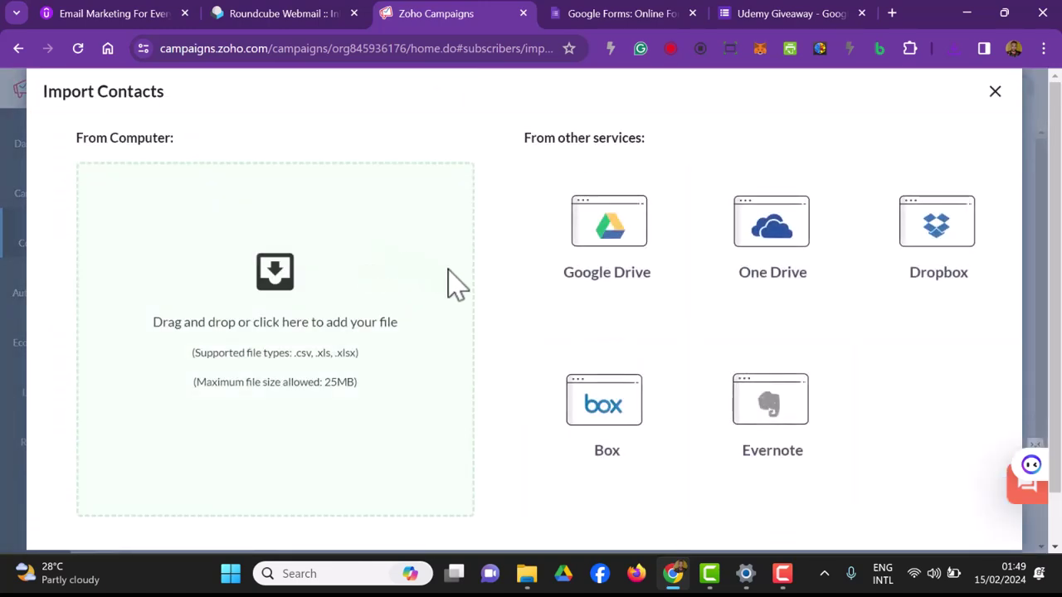
left_click(288, 279)
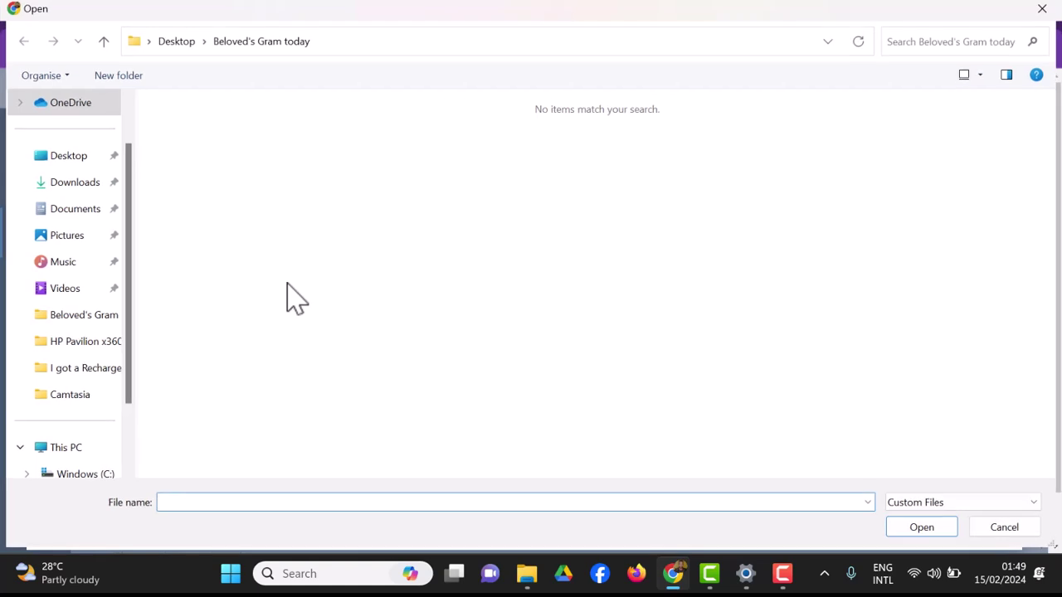
left_click(87, 187)
left_click(230, 208)
double_click(230, 208)
left_click(285, 153)
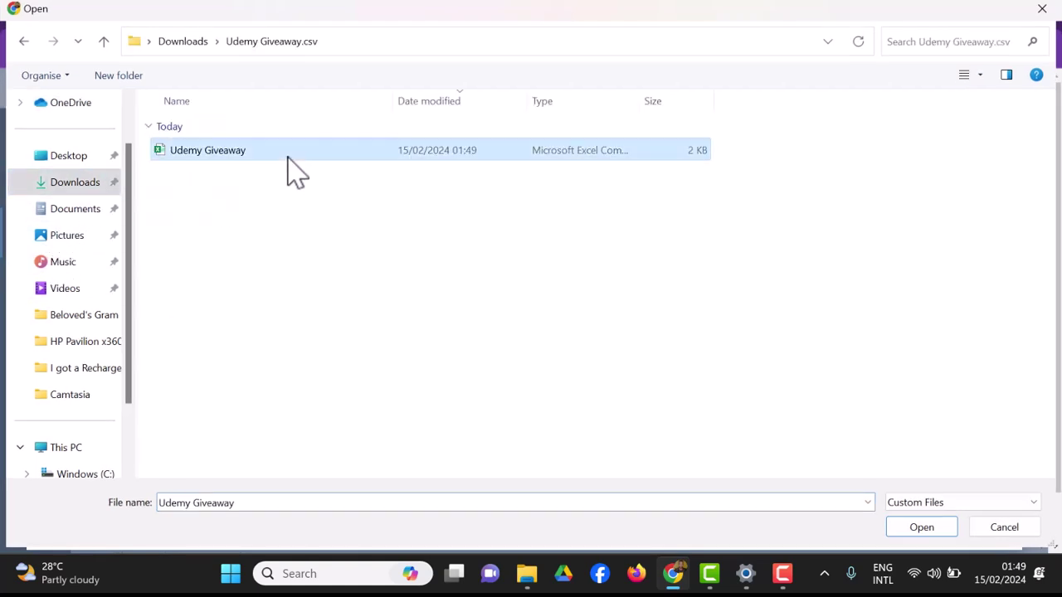
left_click(927, 529)
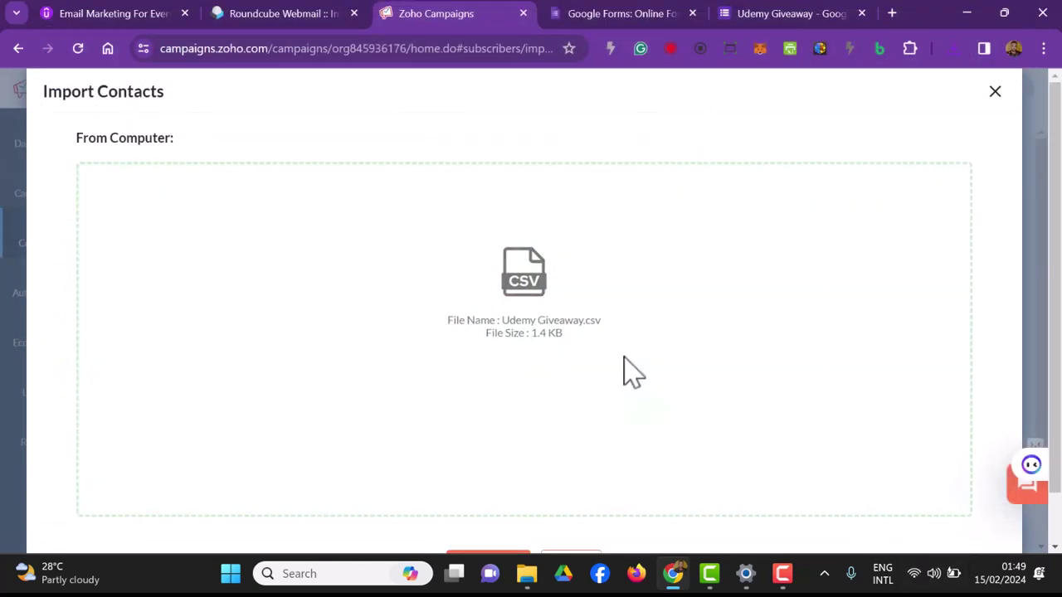
scroll(643, 363, "down", 2)
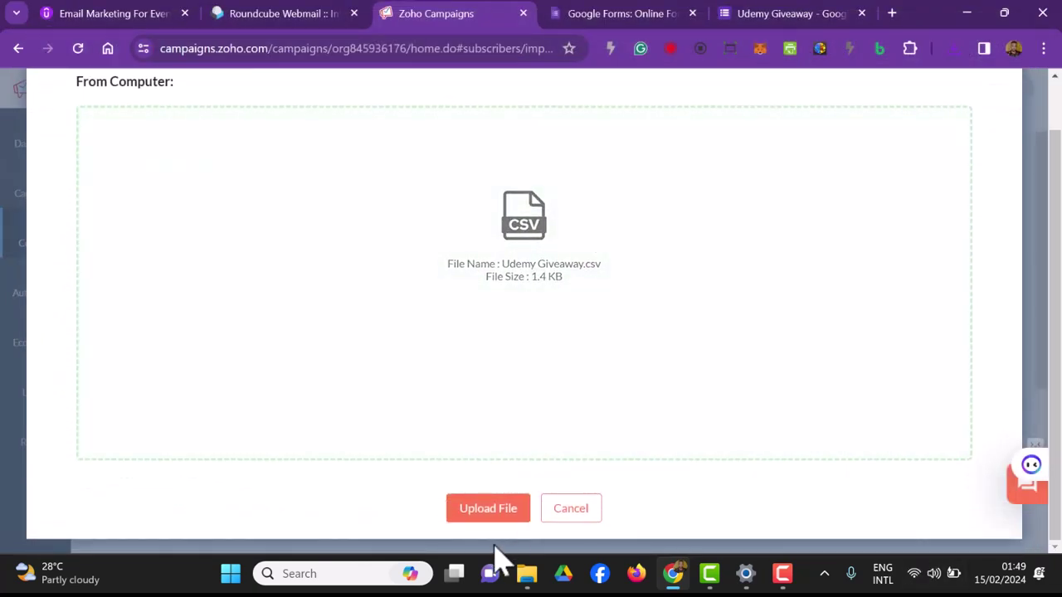
left_click(493, 516)
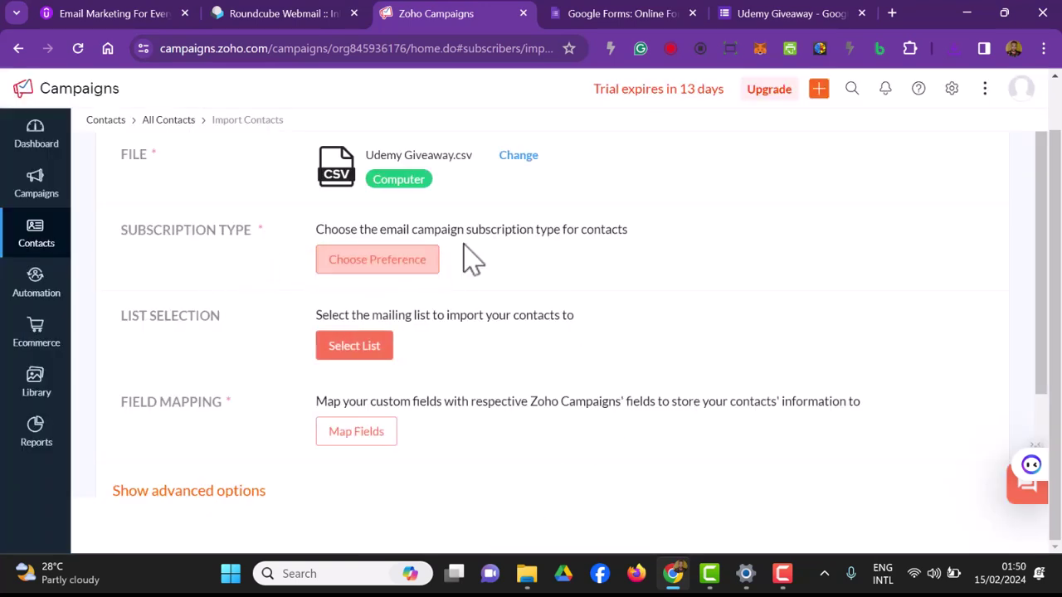
- Save the Marketing subscription type with updating of existing contacts and the contacts' email consent both enabled
left_click(419, 267)
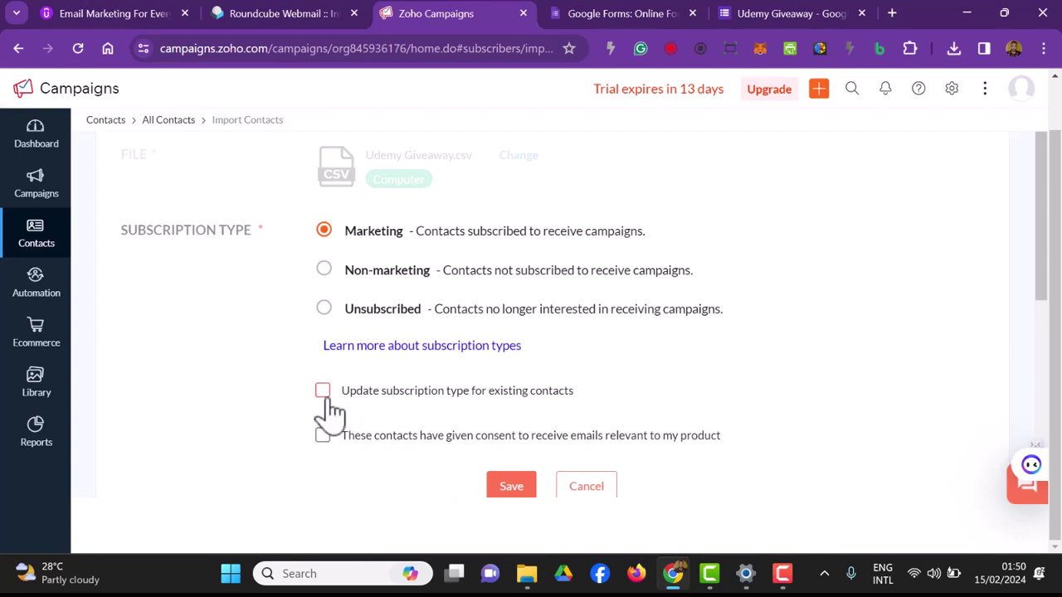
left_click(533, 491)
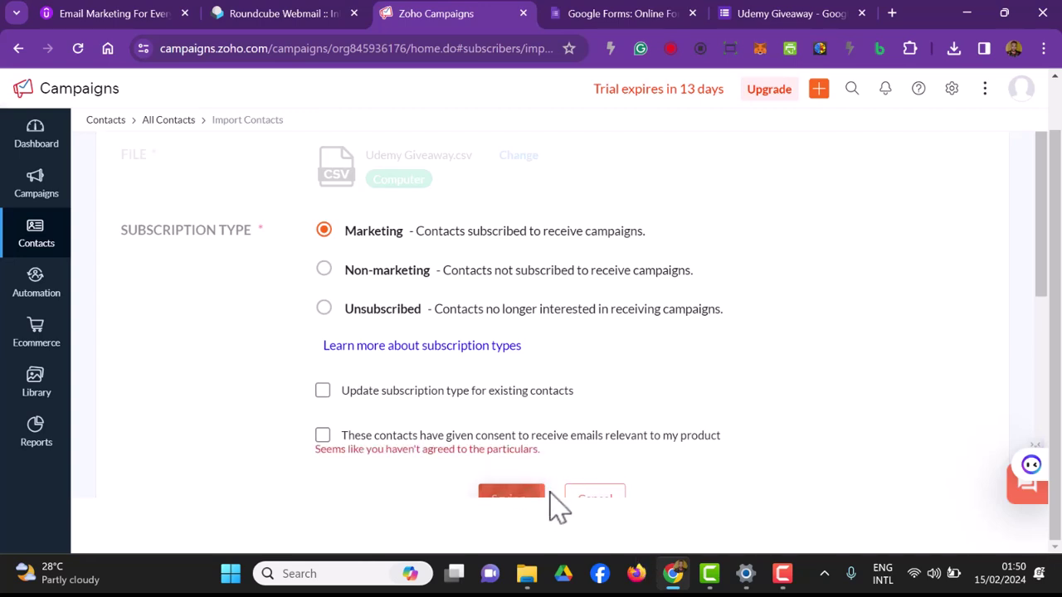
left_click(321, 394)
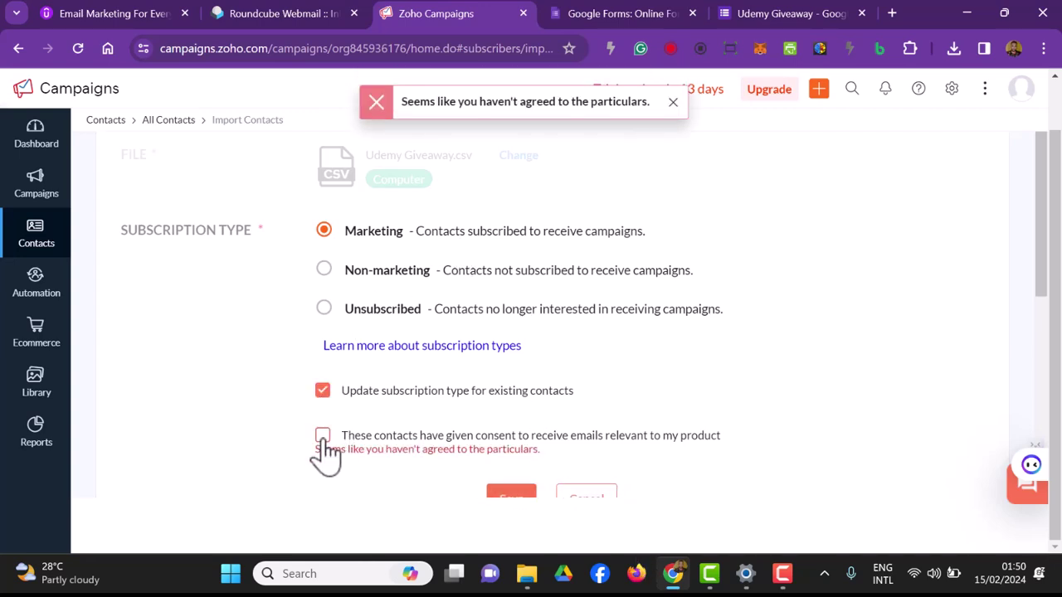
left_click(322, 436)
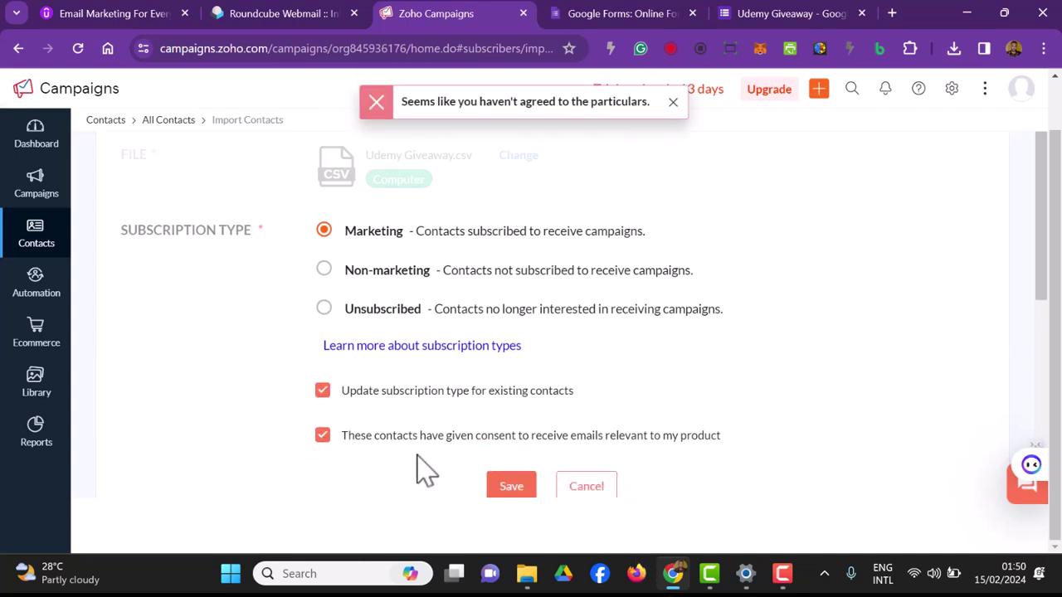
left_click(516, 489)
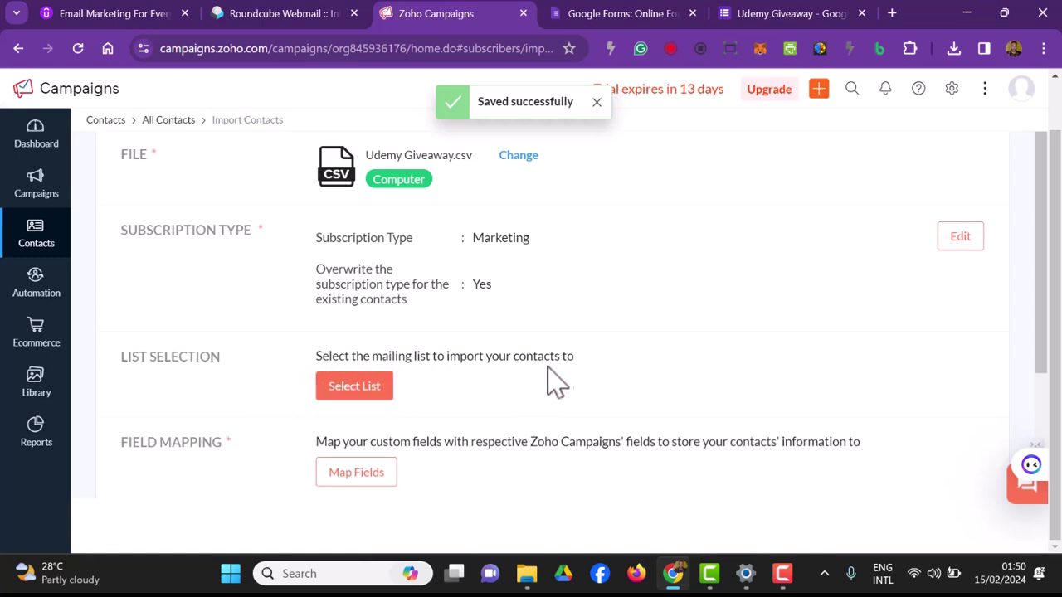
- Create a mailing list named "Udemy Students" and save it as the list to import the contacts to
left_click(362, 390)
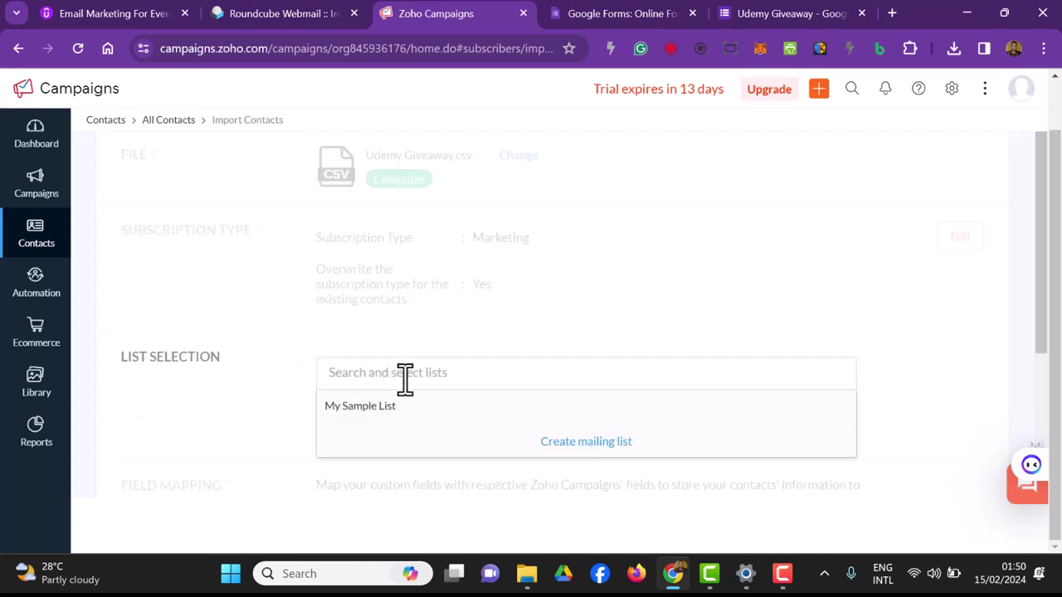
left_click(572, 444)
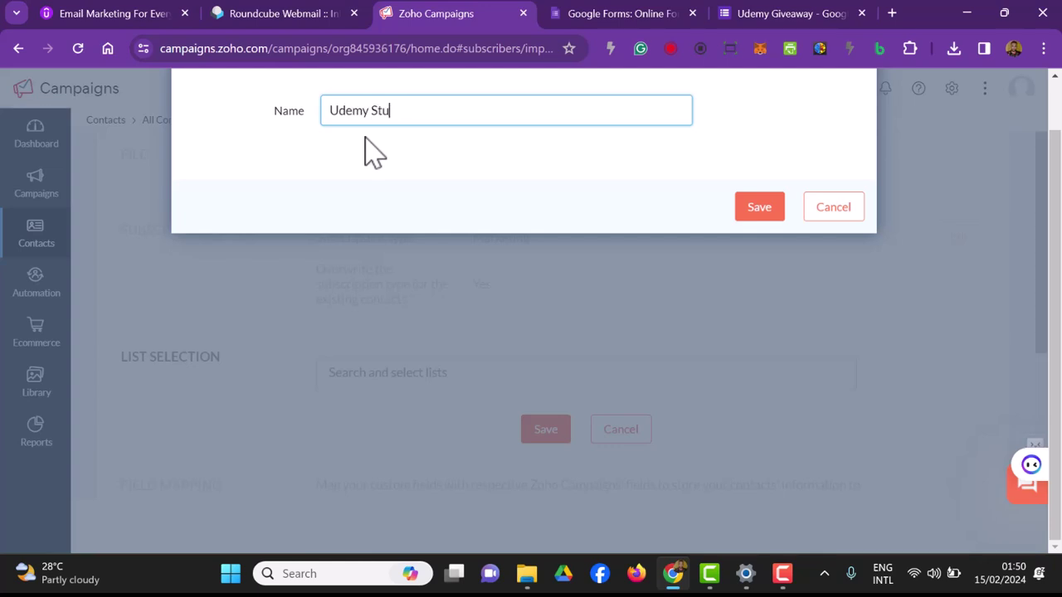
left_click(754, 211)
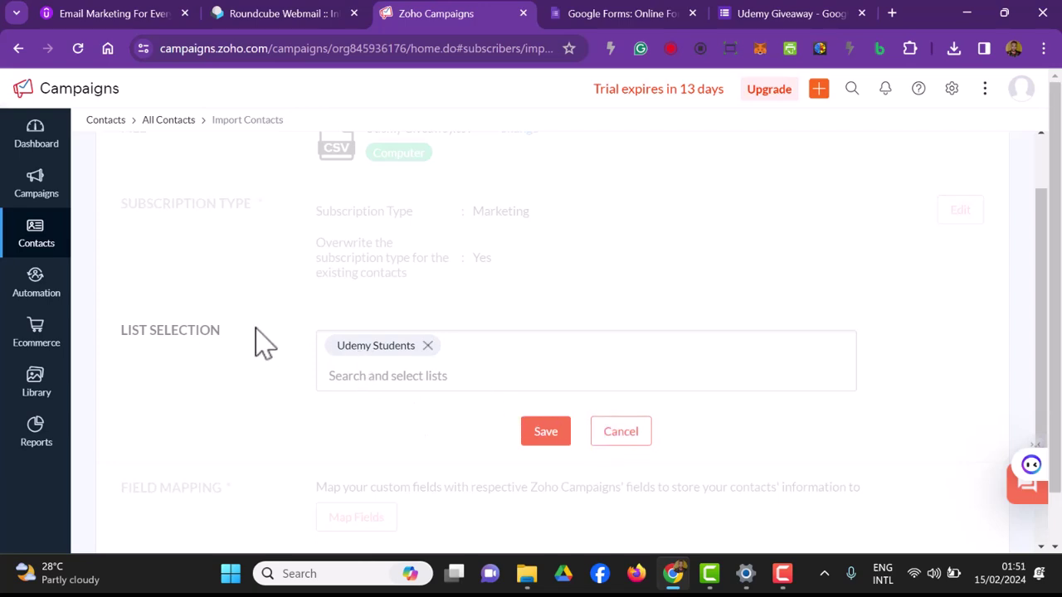
scroll(440, 373, "down", 2)
left_click(552, 282)
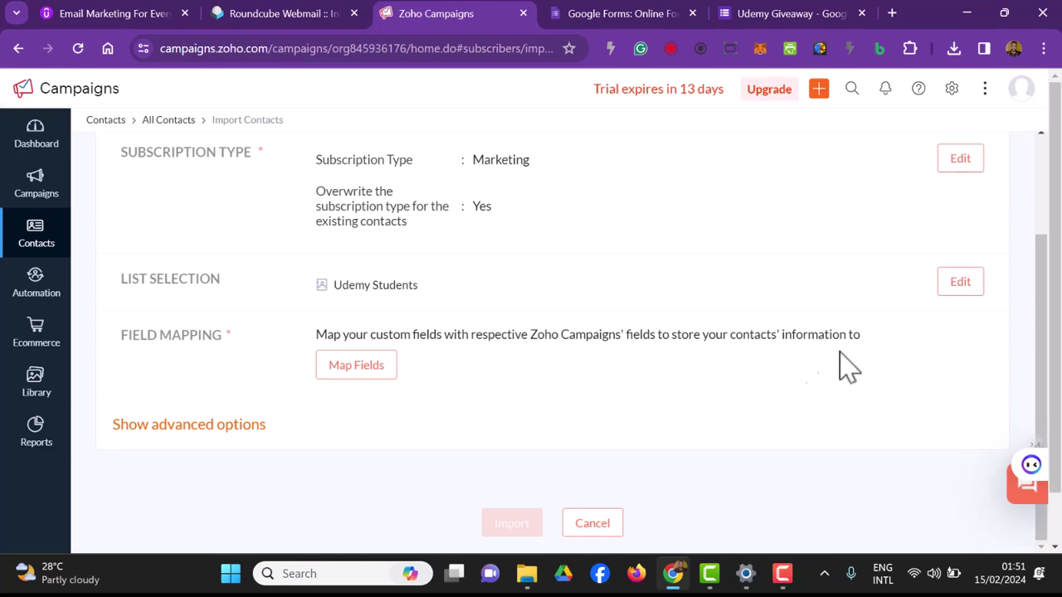
- Create a purple-pink tag named "Udemy Courses" in the advanced options and assign it to the imported contacts
scroll(485, 378, "down", 2)
left_click(189, 367)
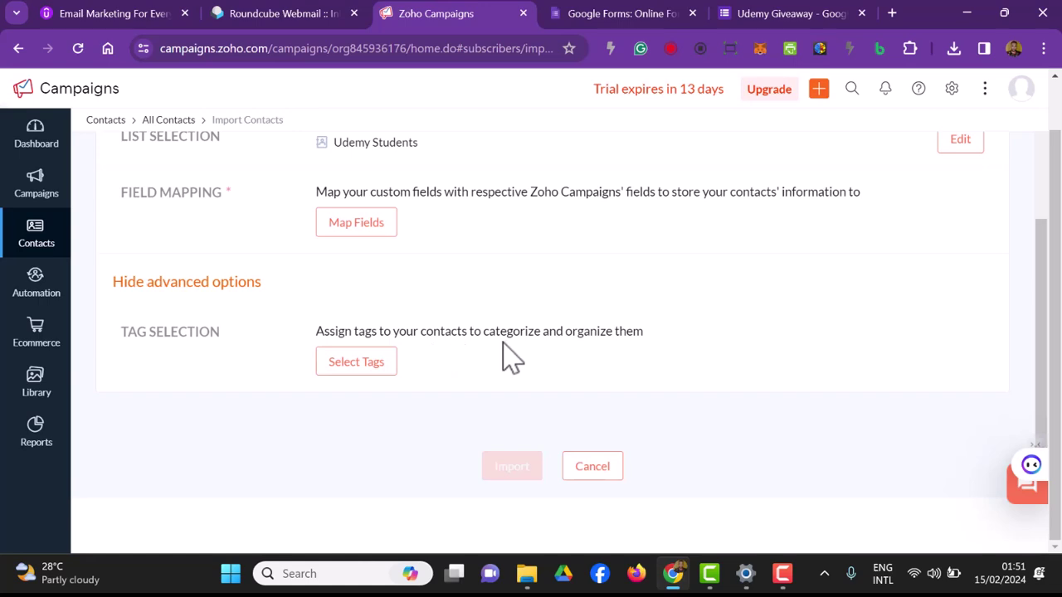
left_click(337, 365)
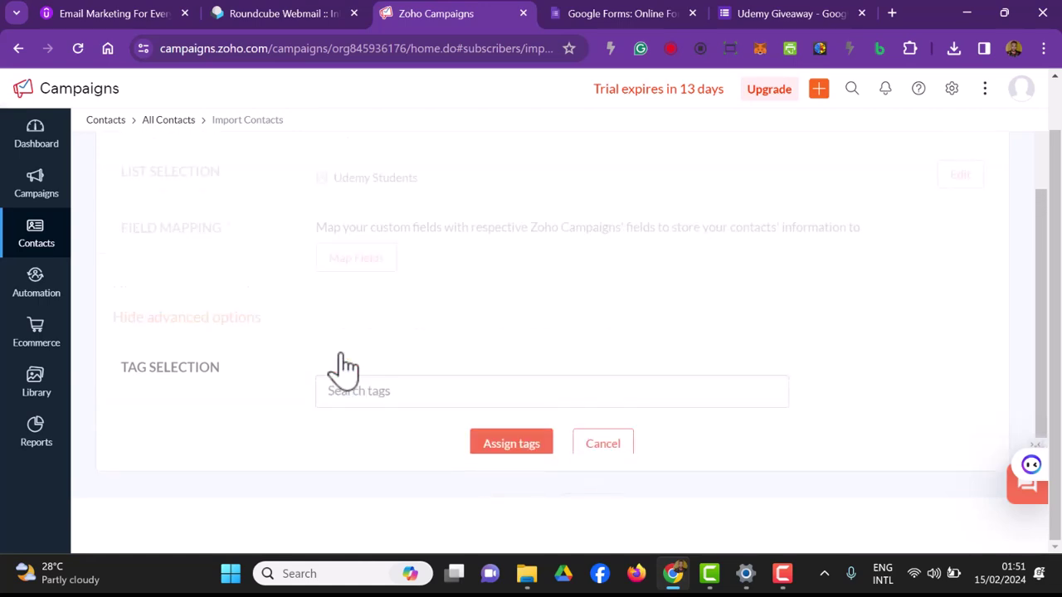
left_click(374, 391)
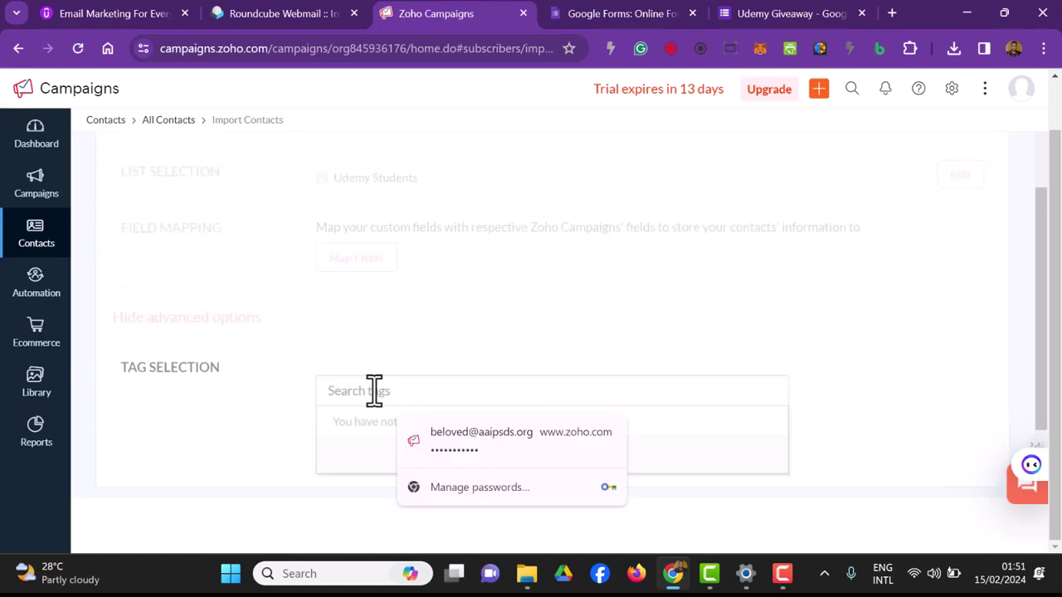
type("Udemy Courses")
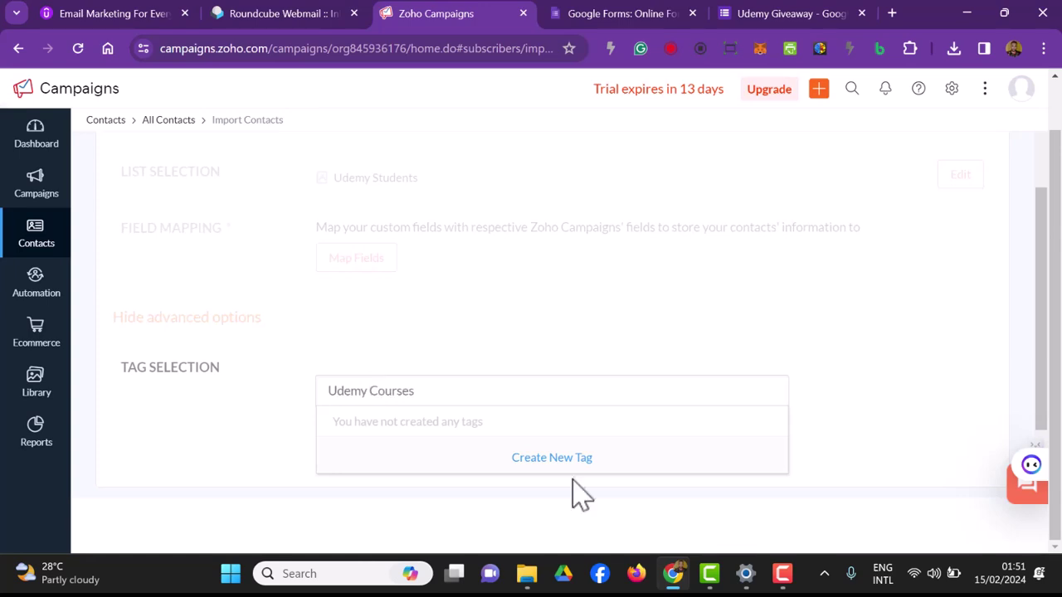
left_click(580, 481)
left_click(532, 454)
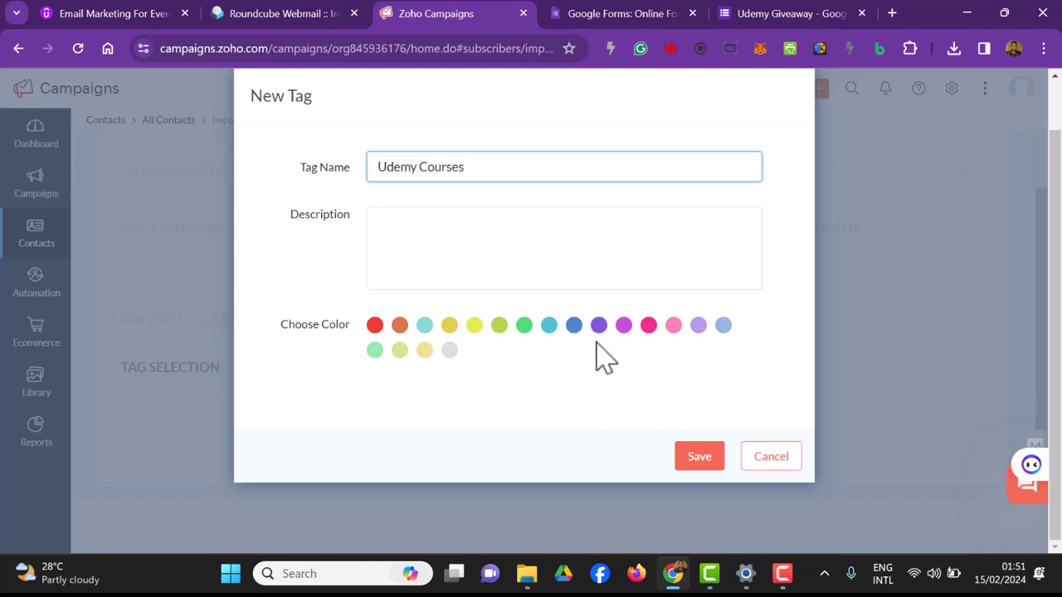
left_click(625, 326)
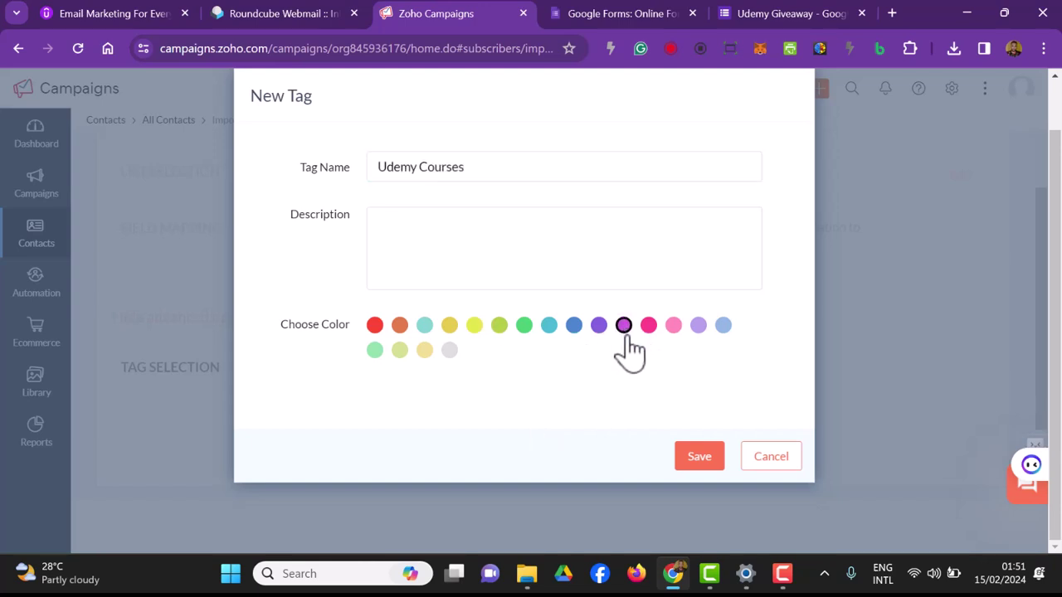
left_click(712, 458)
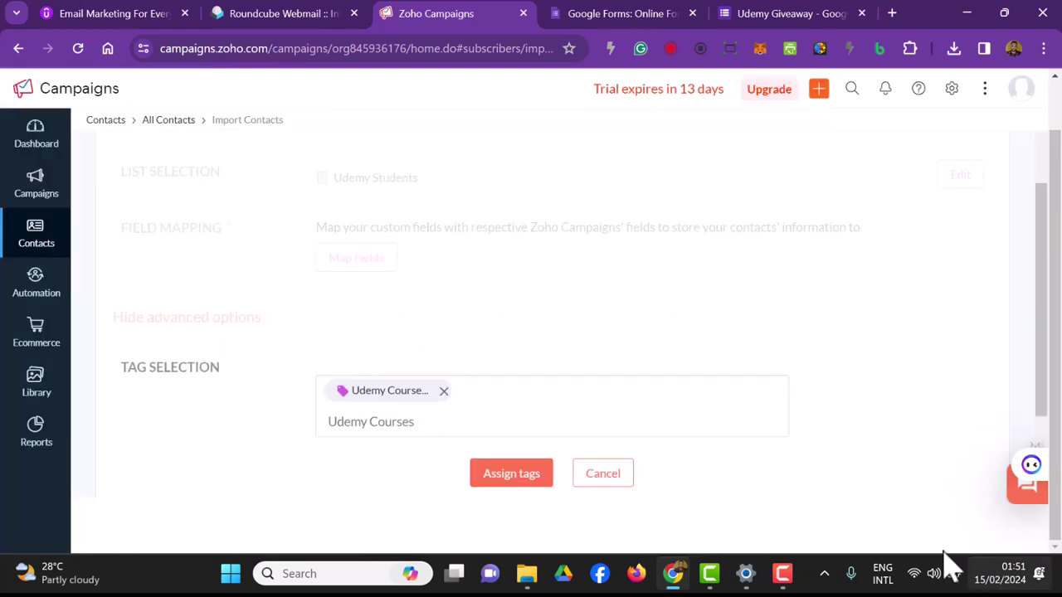
left_click(508, 476)
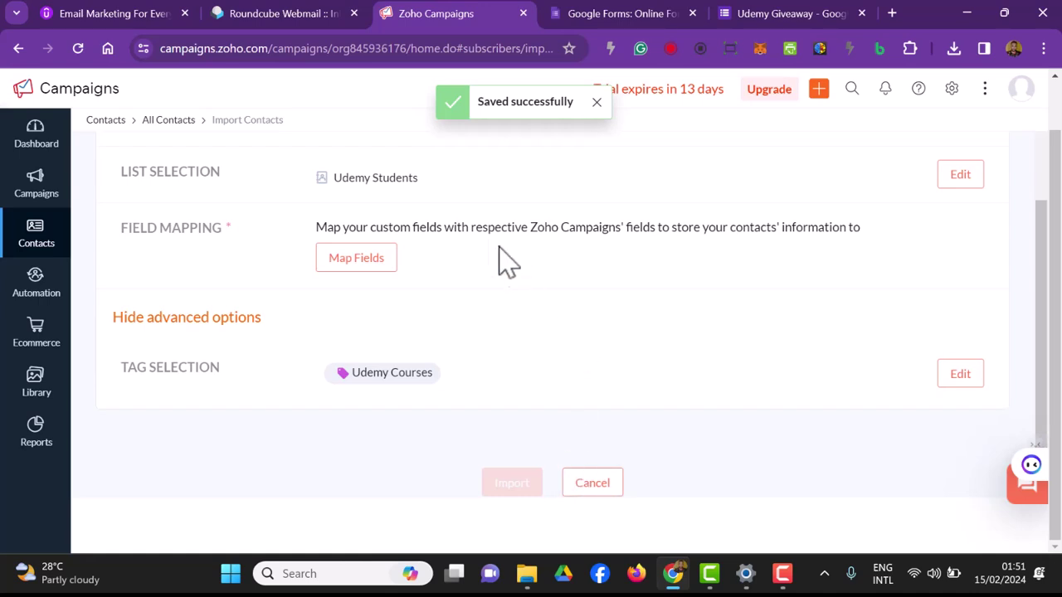
- Open the field mapping and map the file's Name column to First Name, keeping Email Address mapped to Contact Email
scroll(571, 440, "up", 3)
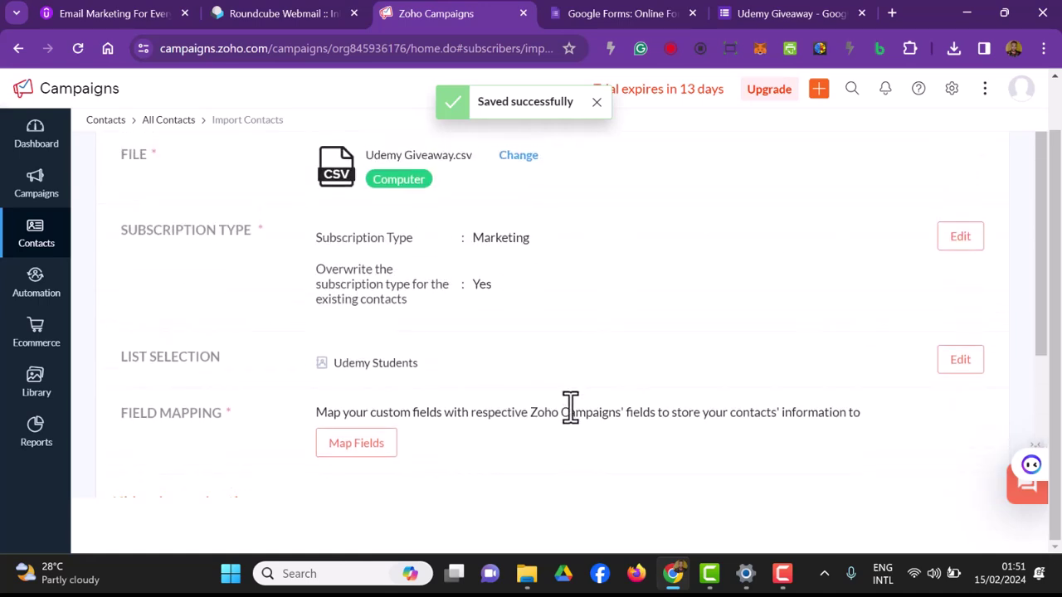
scroll(444, 369, "down", 1)
scroll(448, 373, "down", 2)
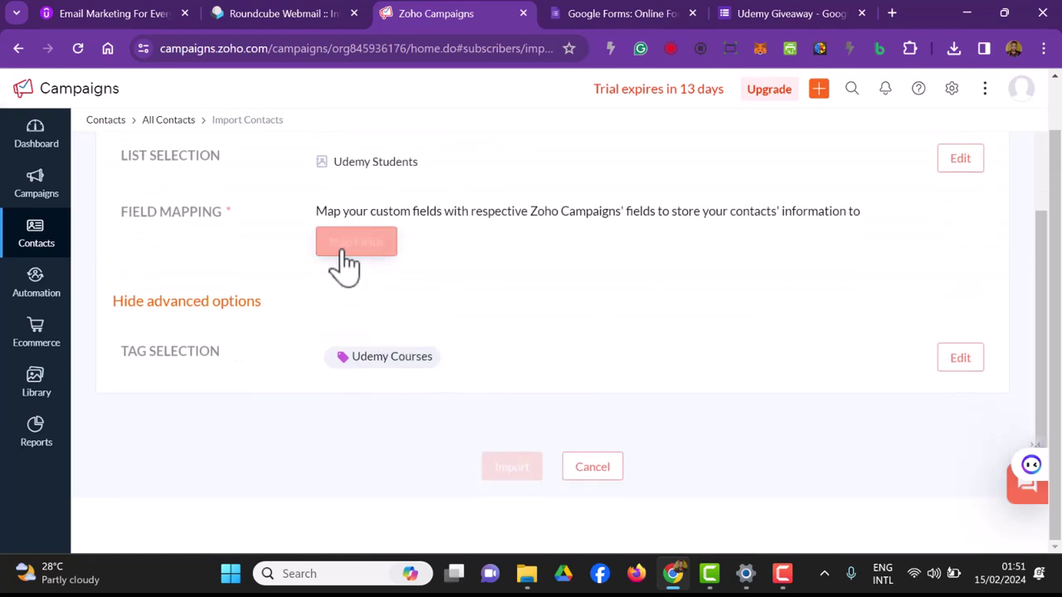
left_click(355, 244)
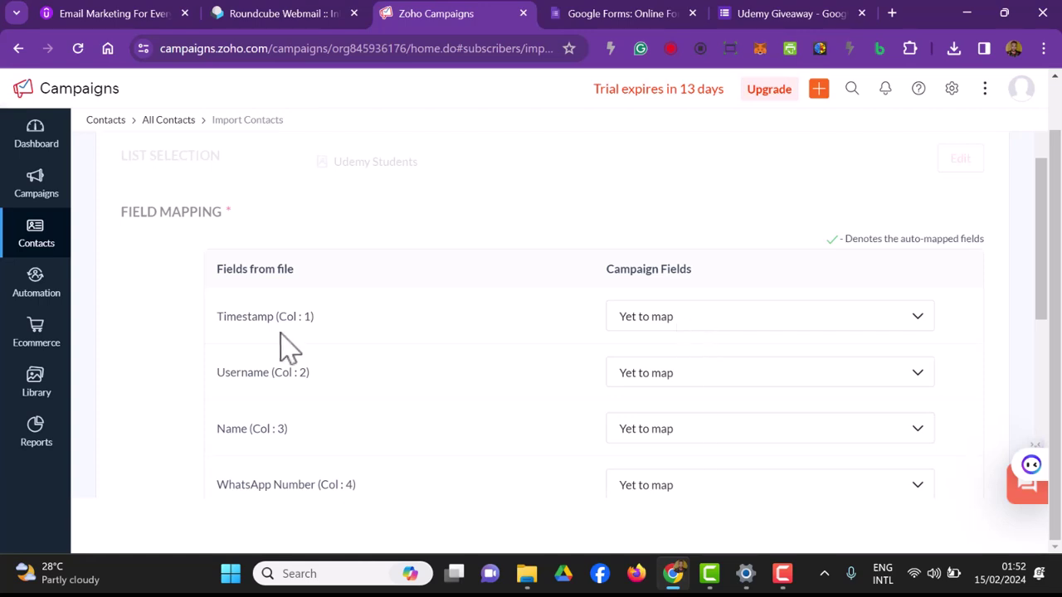
scroll(512, 403, "down", 1)
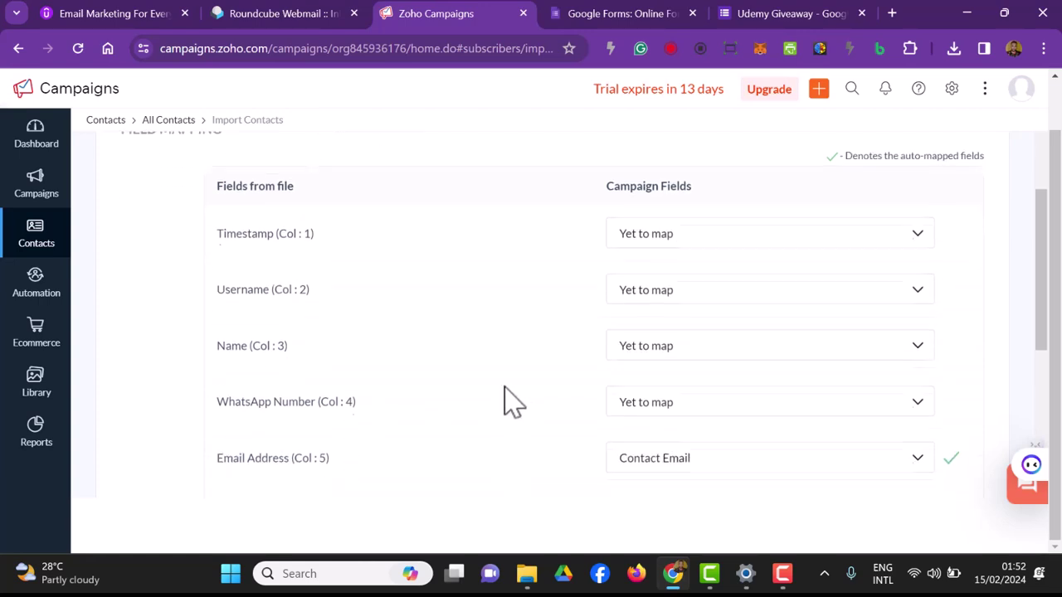
left_click(681, 349)
scroll(709, 446, "down", 2)
scroll(697, 460, "up", 2)
scroll(695, 465, "down", 1)
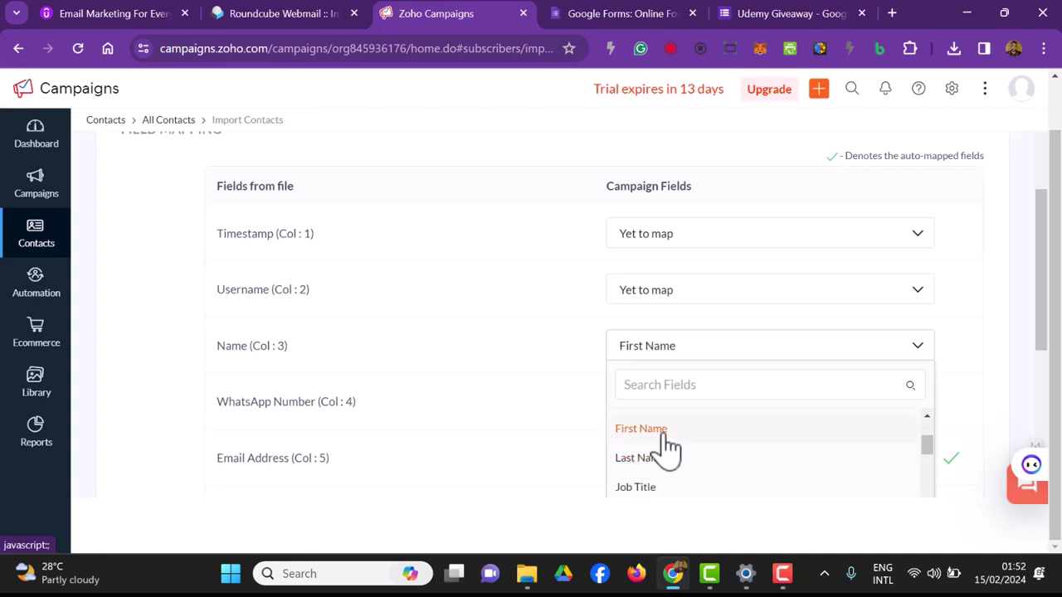
left_click(666, 433)
scroll(670, 379, "down", 1)
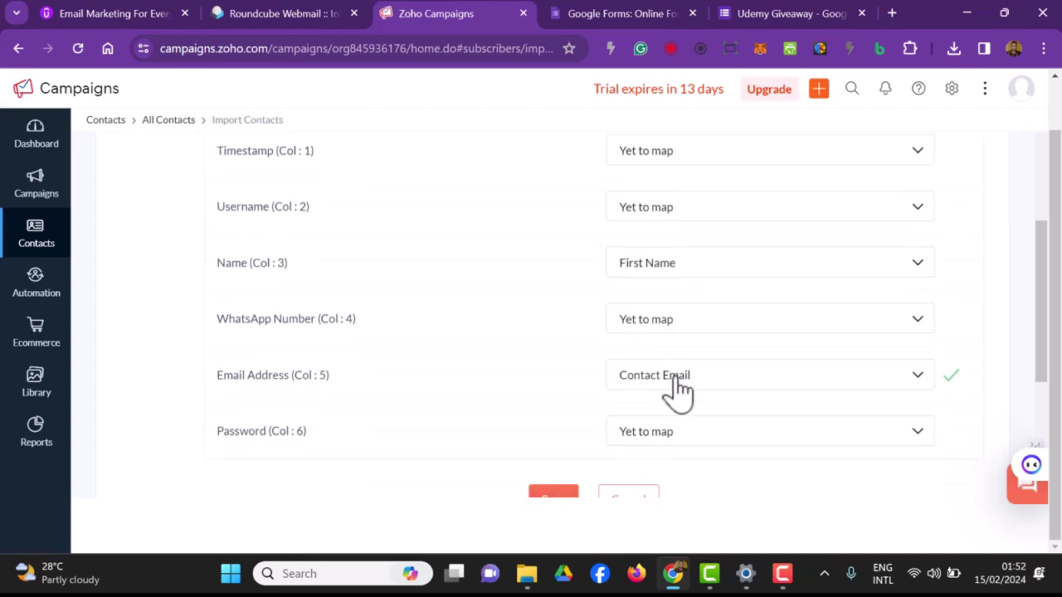
left_click(678, 390)
left_click(679, 388)
scroll(664, 411, "up", 1)
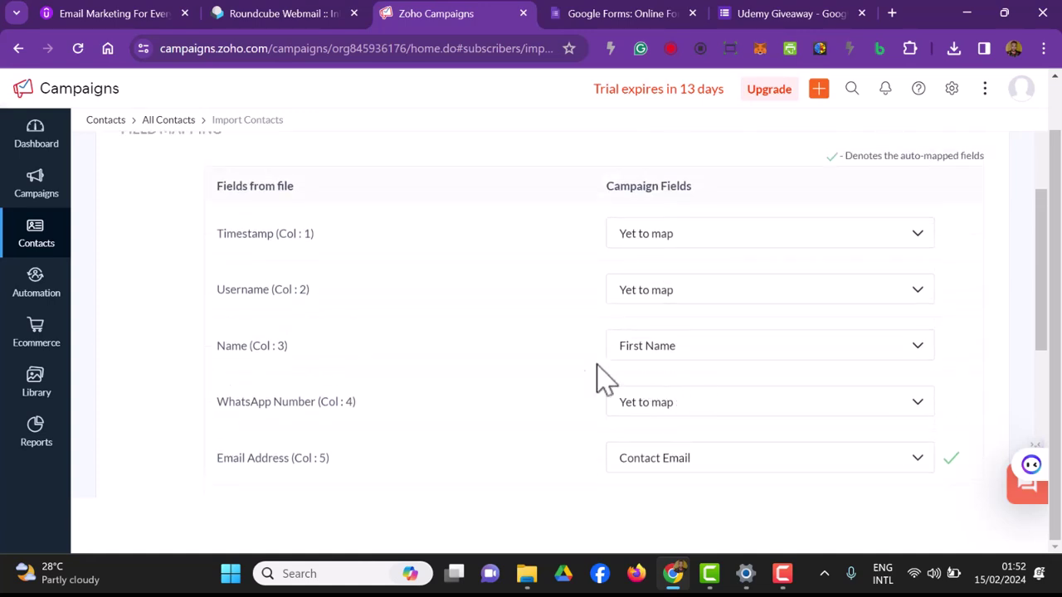
- Map the file's WhatsApp Number column to the Phone field and save the field mapping
left_click(683, 406)
scroll(704, 438, "down", 1)
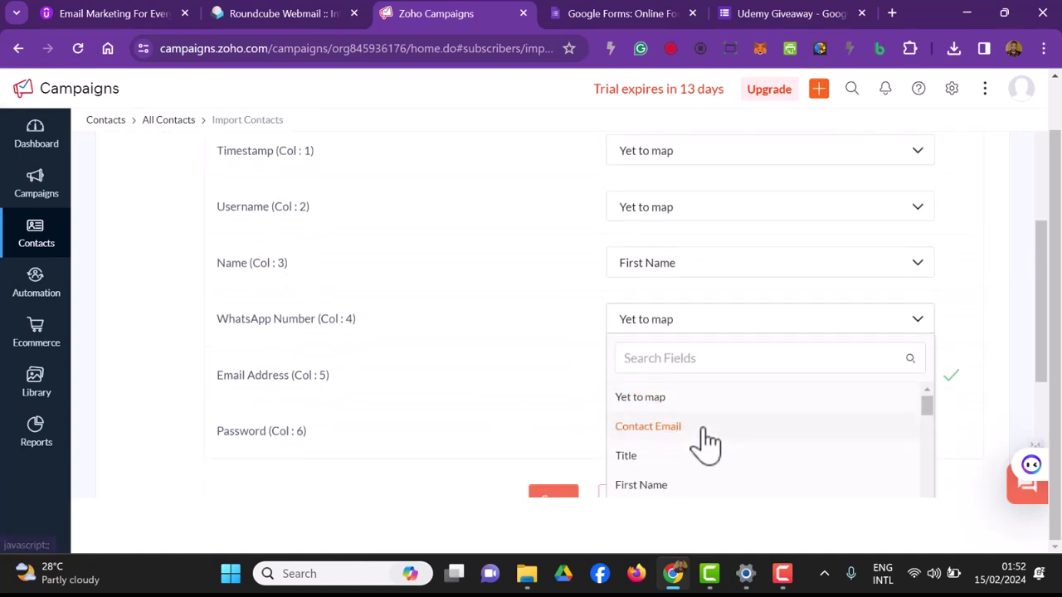
scroll(707, 444, "down", 3)
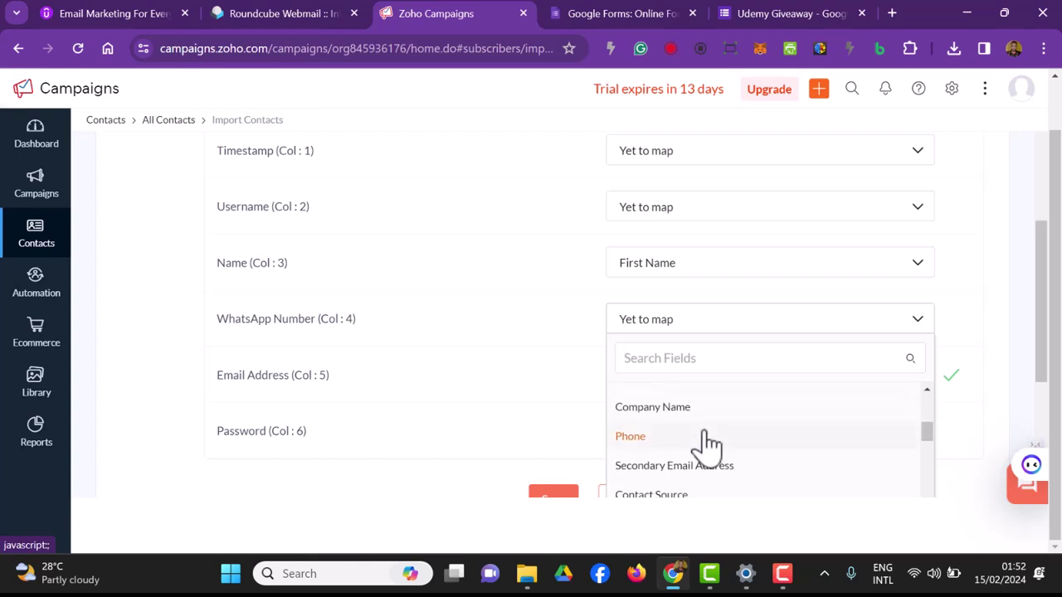
scroll(714, 452, "down", 3)
scroll(720, 456, "up", 3)
left_click(701, 440)
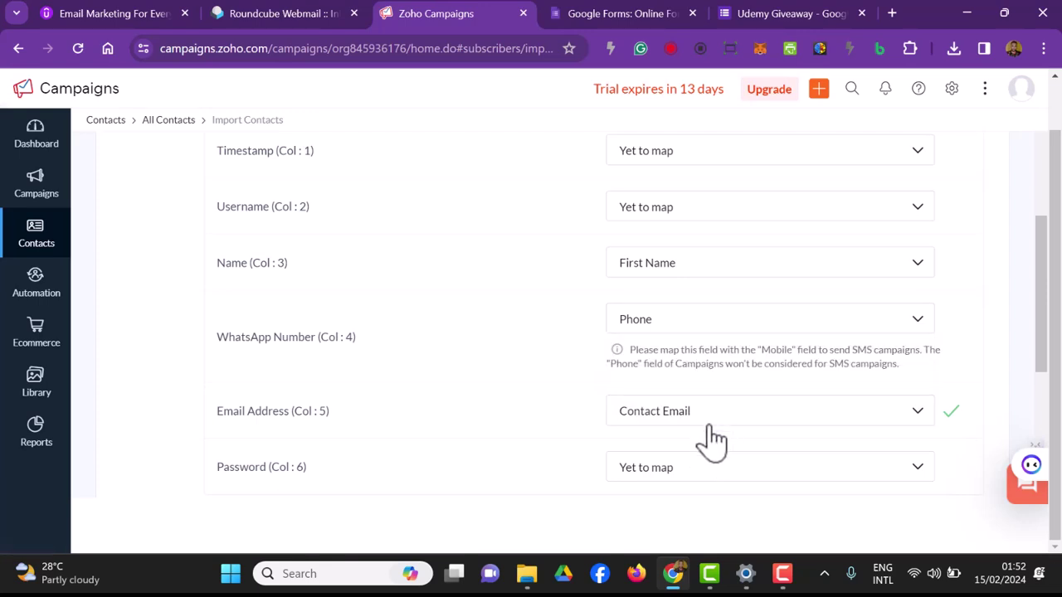
scroll(779, 378, "down", 2)
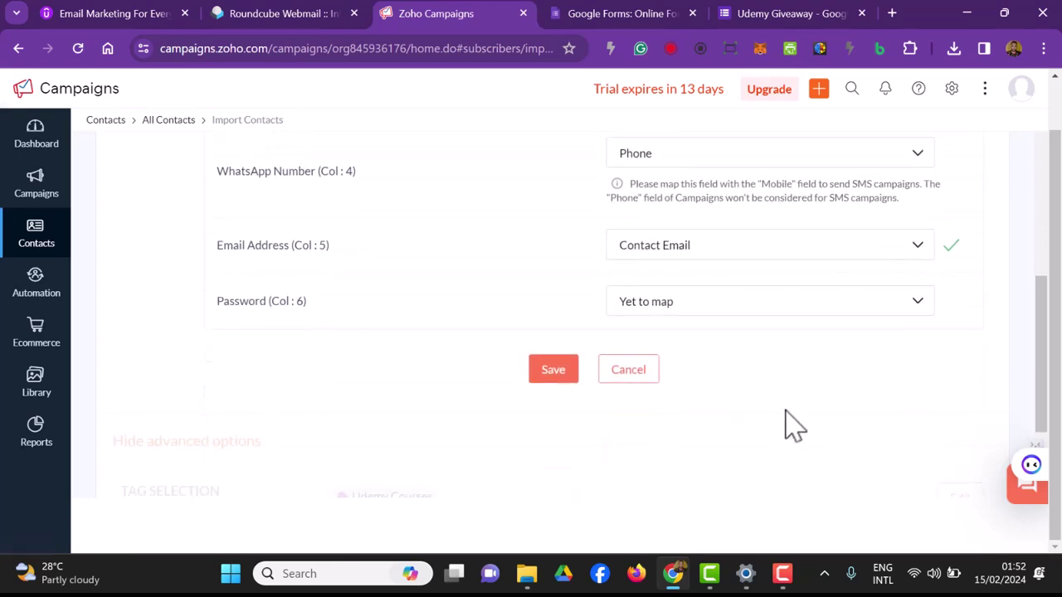
left_click(554, 378)
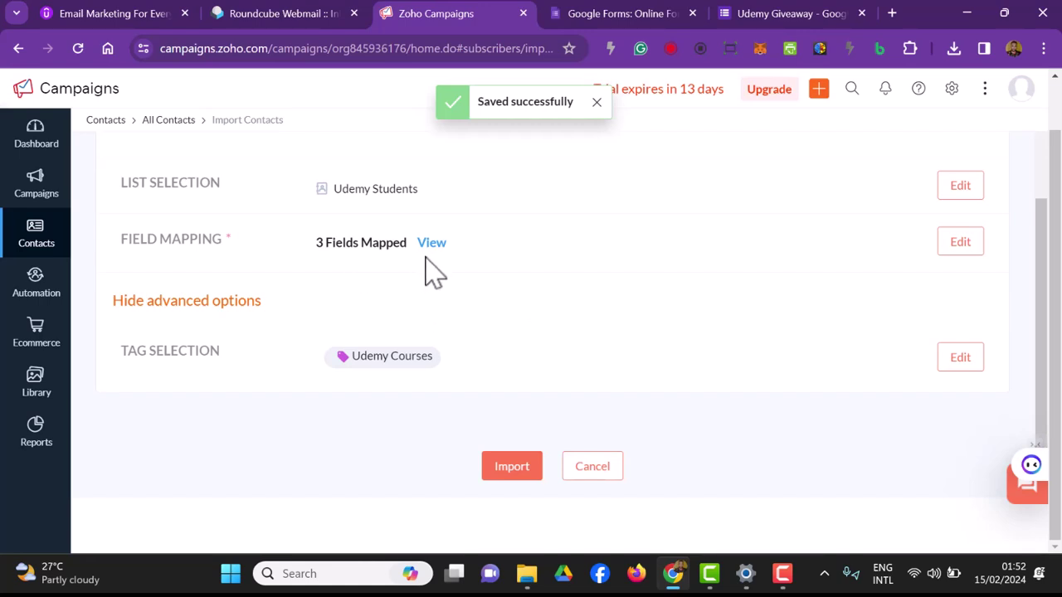
- Reopen the field mapping, change the WhatsApp Number column's campaign field to Mobile, and save the mapping
left_click(960, 247)
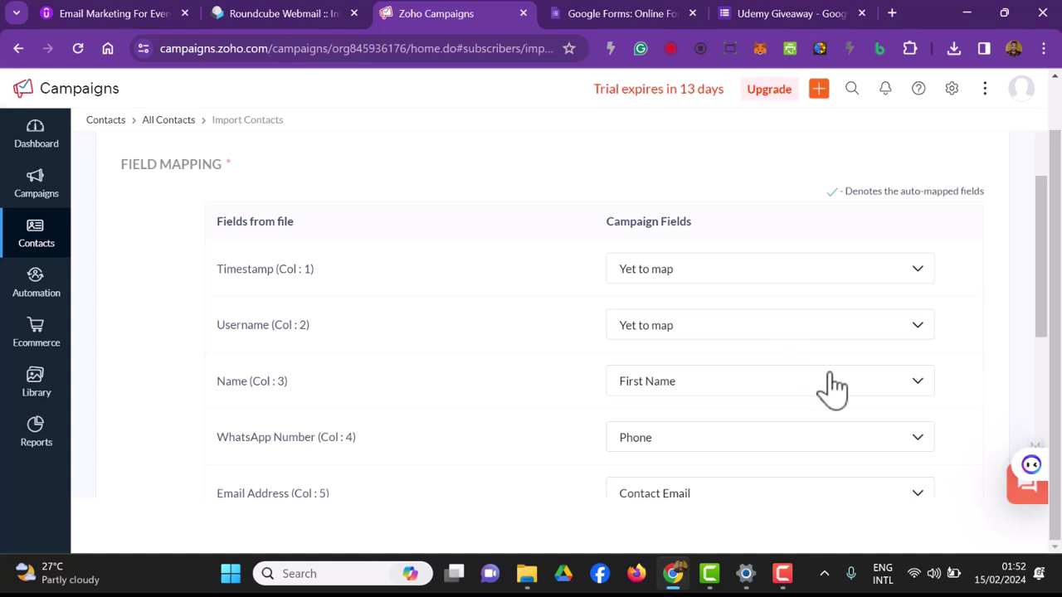
scroll(835, 389, "down", 1)
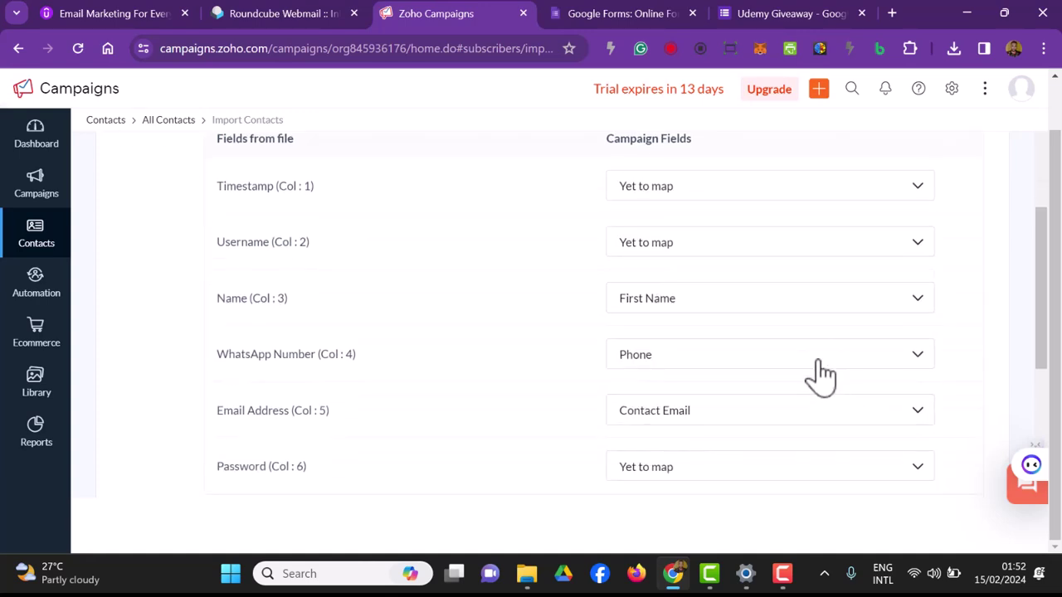
left_click(811, 361)
scroll(760, 465, "down", 4)
scroll(760, 465, "down", 2)
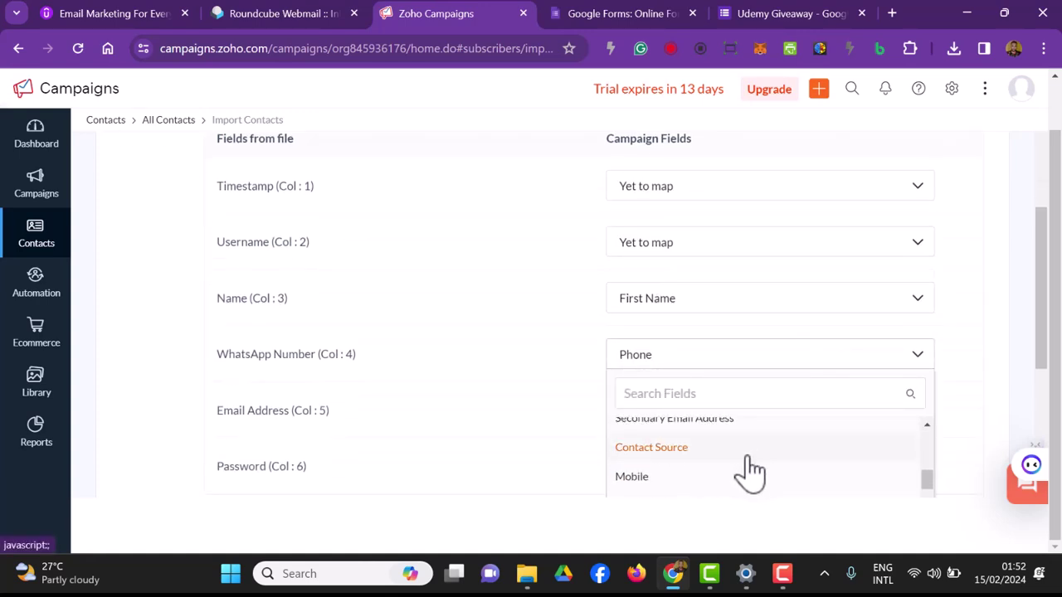
left_click(755, 472)
scroll(912, 462, "down", 2)
left_click(553, 392)
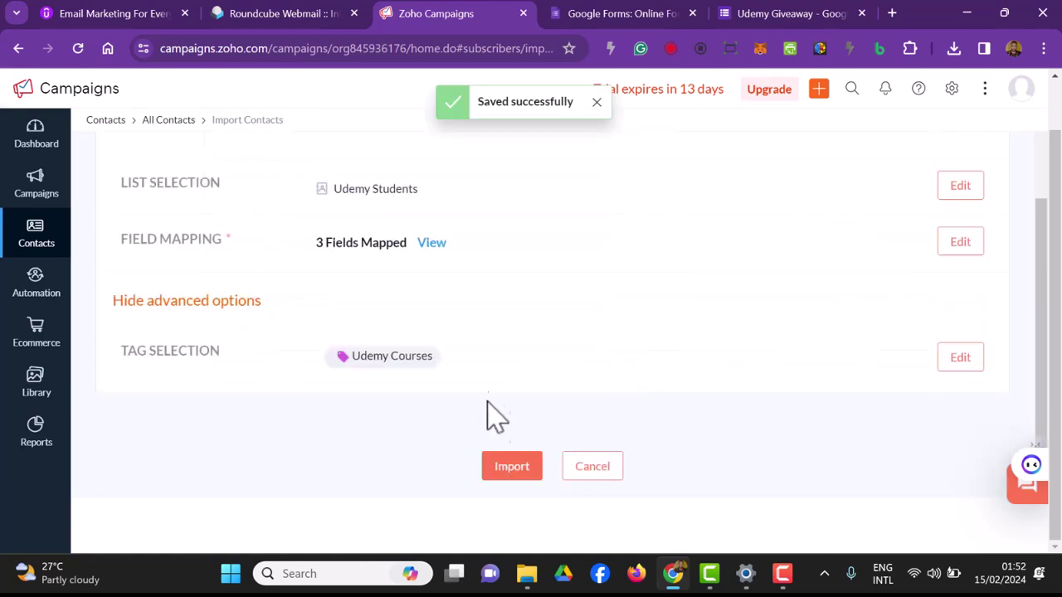
- Run the import of the Udemy Giveaway.csv contacts and review the import results and saved settings
left_click(504, 470)
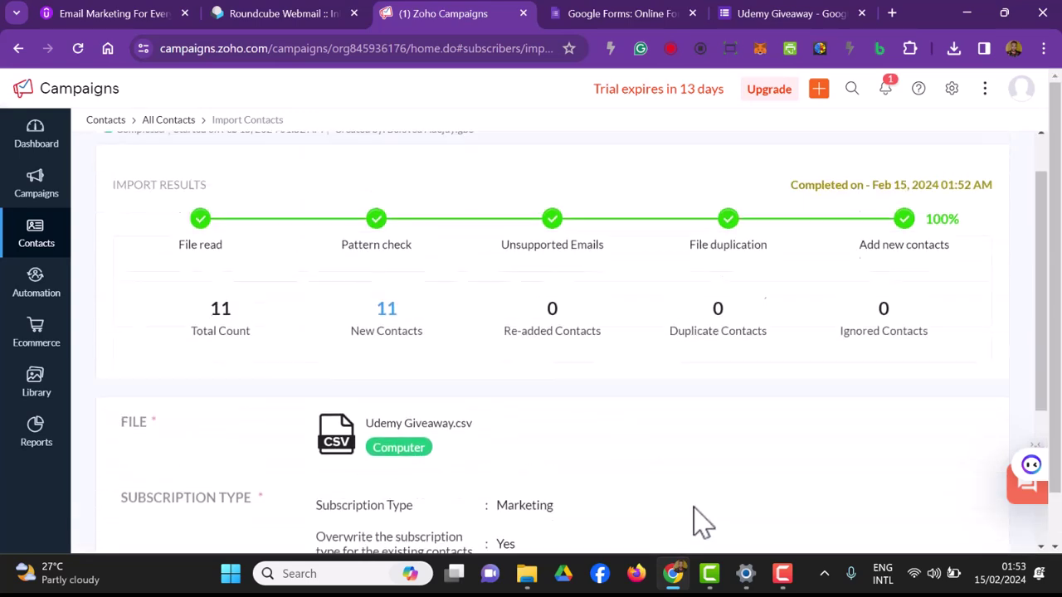
scroll(696, 516, "up", 1)
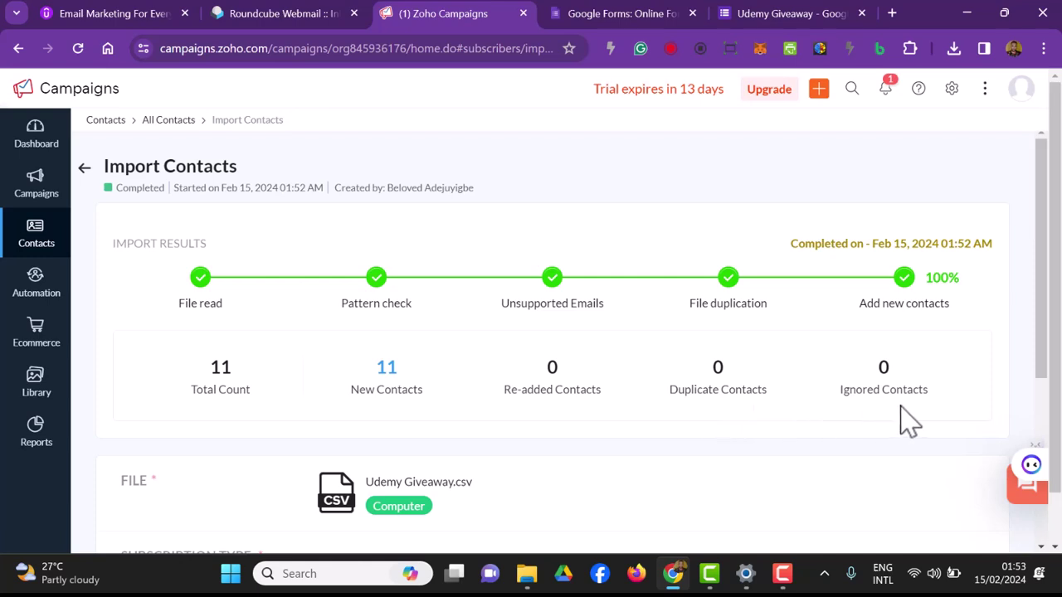
scroll(600, 473, "down", 4)
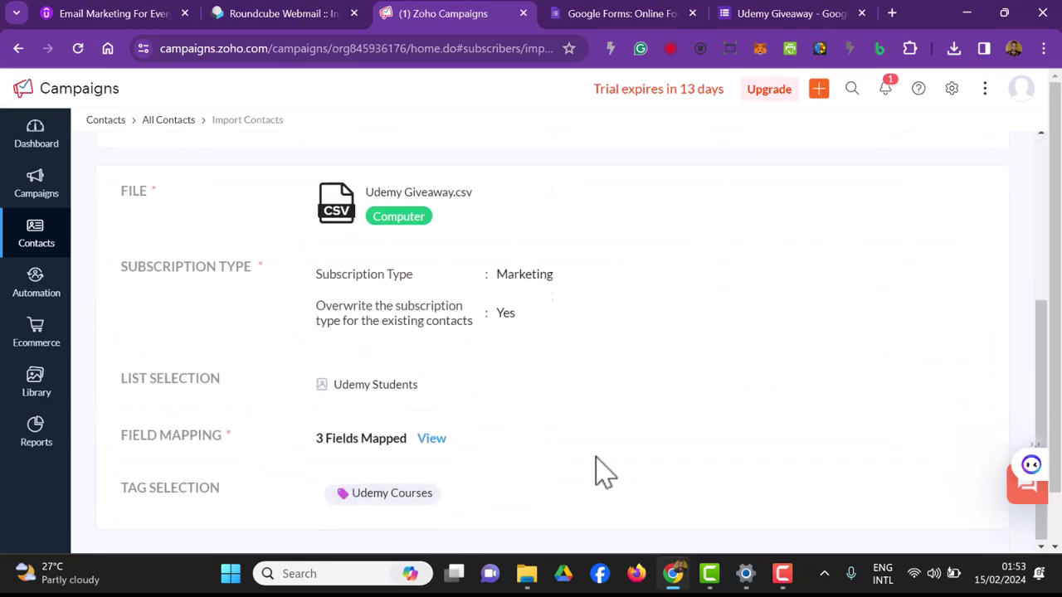
- View the account notifications to check the status of the Udemy Giveaway.csv import
left_click(886, 87)
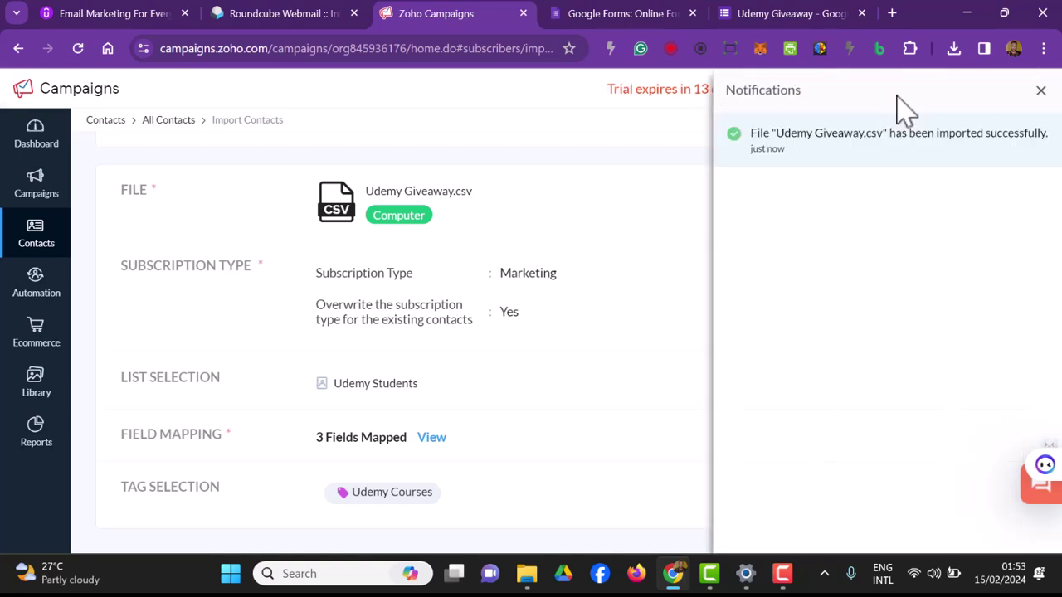
left_click(669, 229)
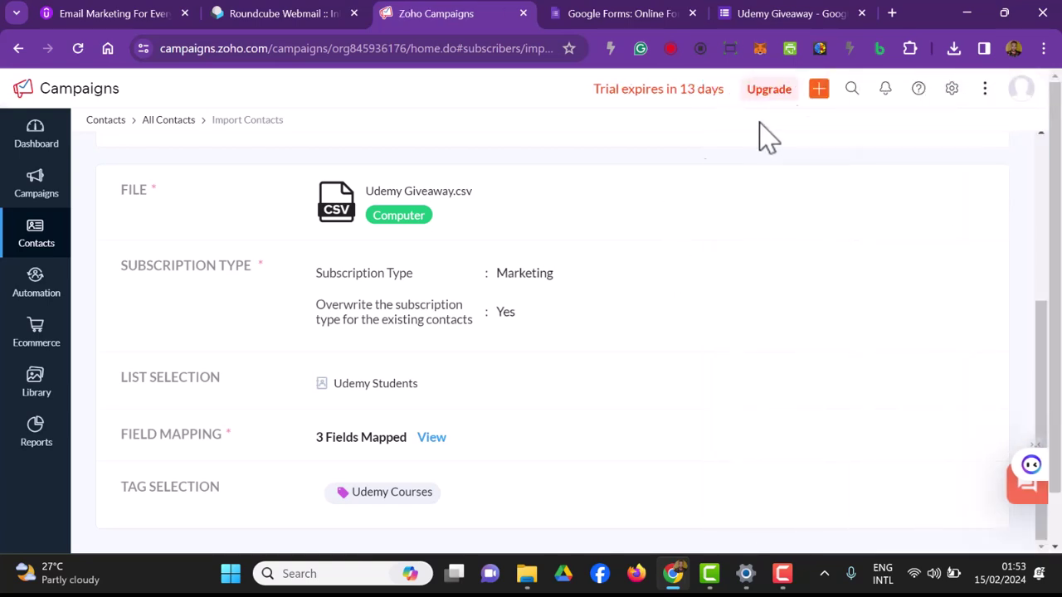
left_click(886, 89)
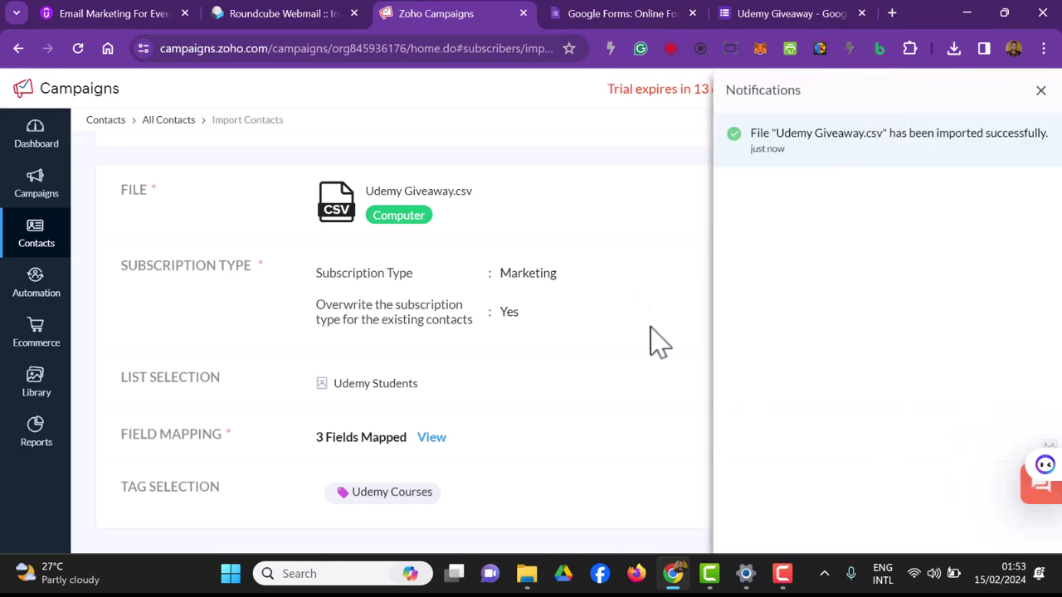